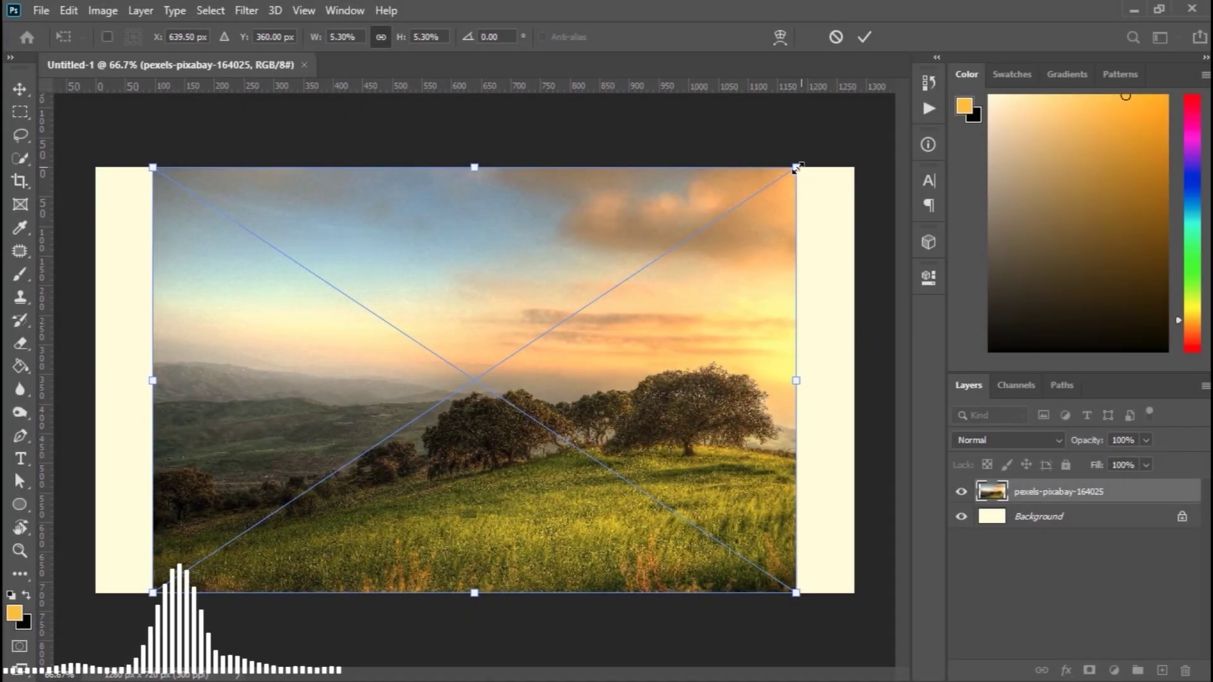
Scale the sunset grass-field photo to fill the canvas, nudge it upward, and commit
left_click_drag(797, 167, 855, 113)
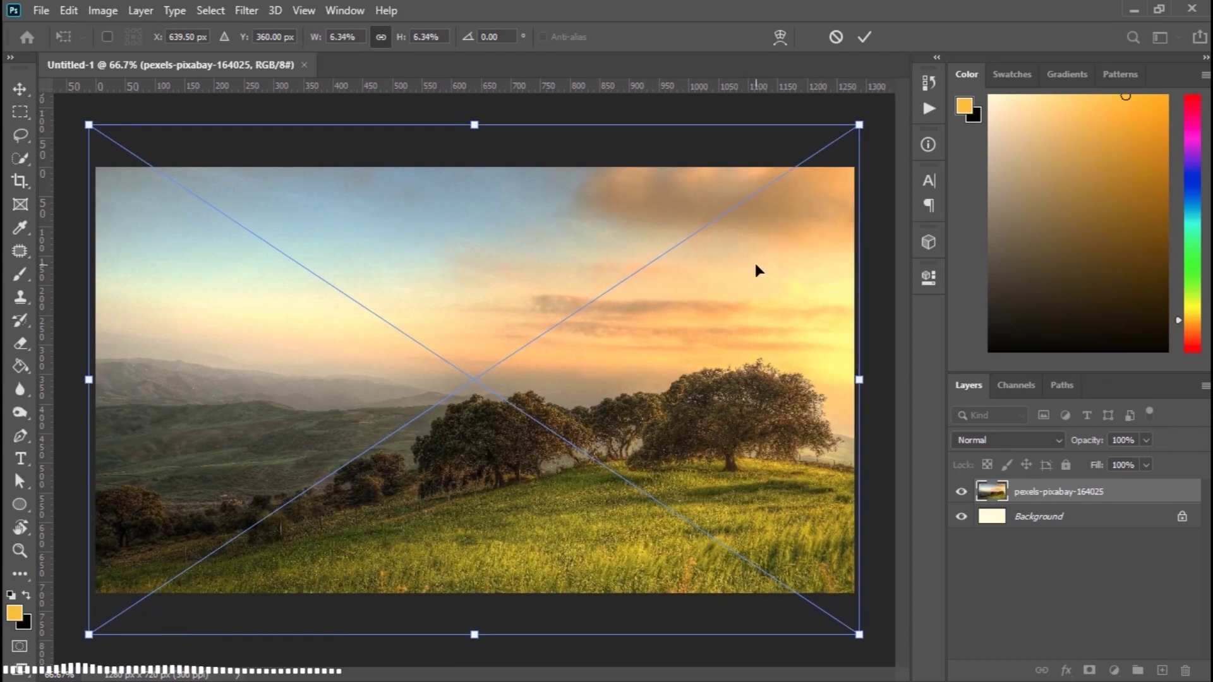
left_click_drag(755, 262, 759, 235)
key("Return")
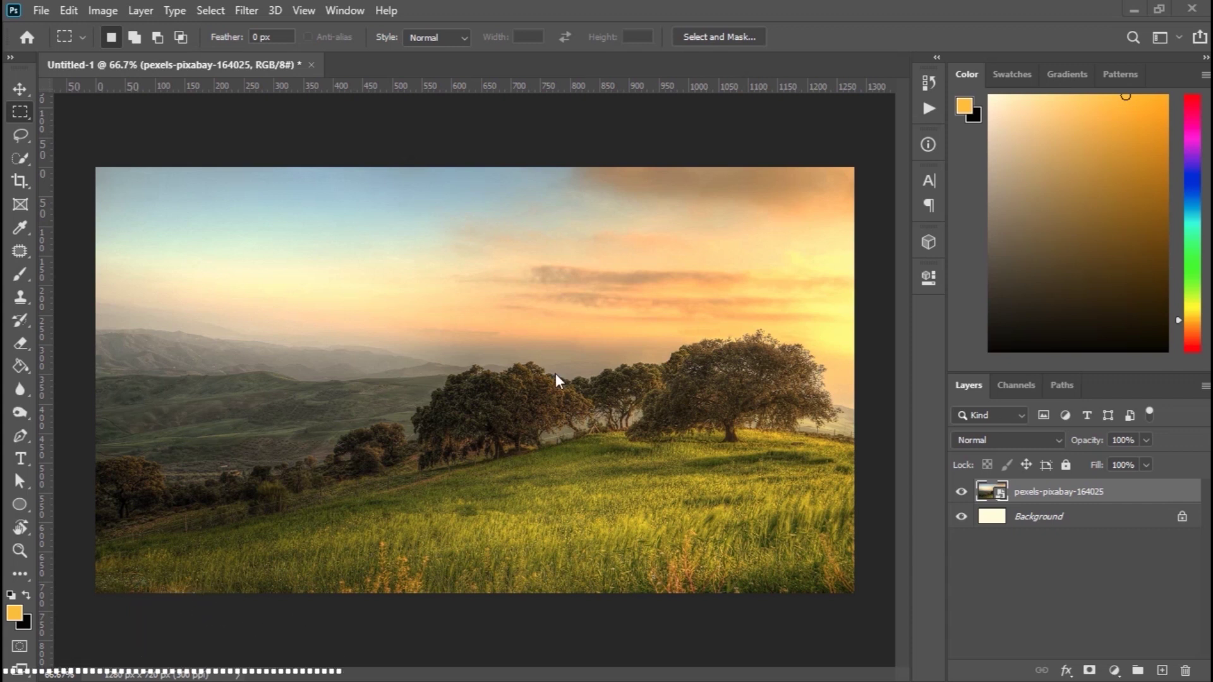
Paste the skull as a new layer, scale it to about two-thirds and centre it over the field
key("ctrl+v")
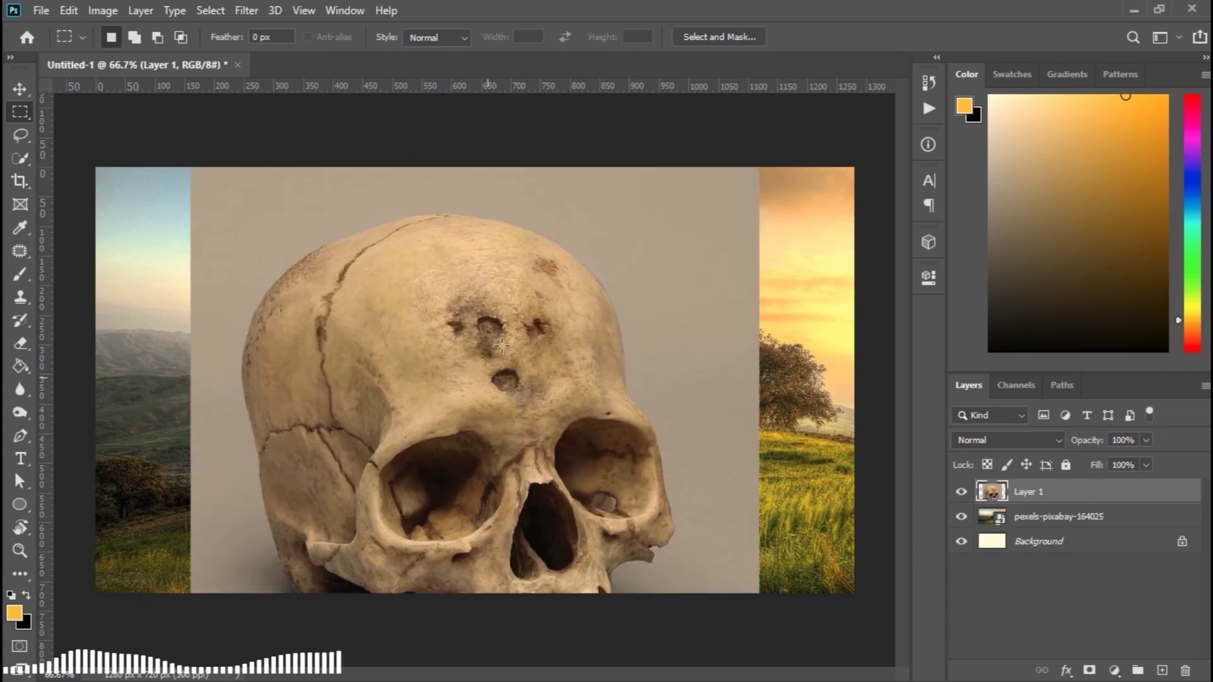
key("ctrl+t")
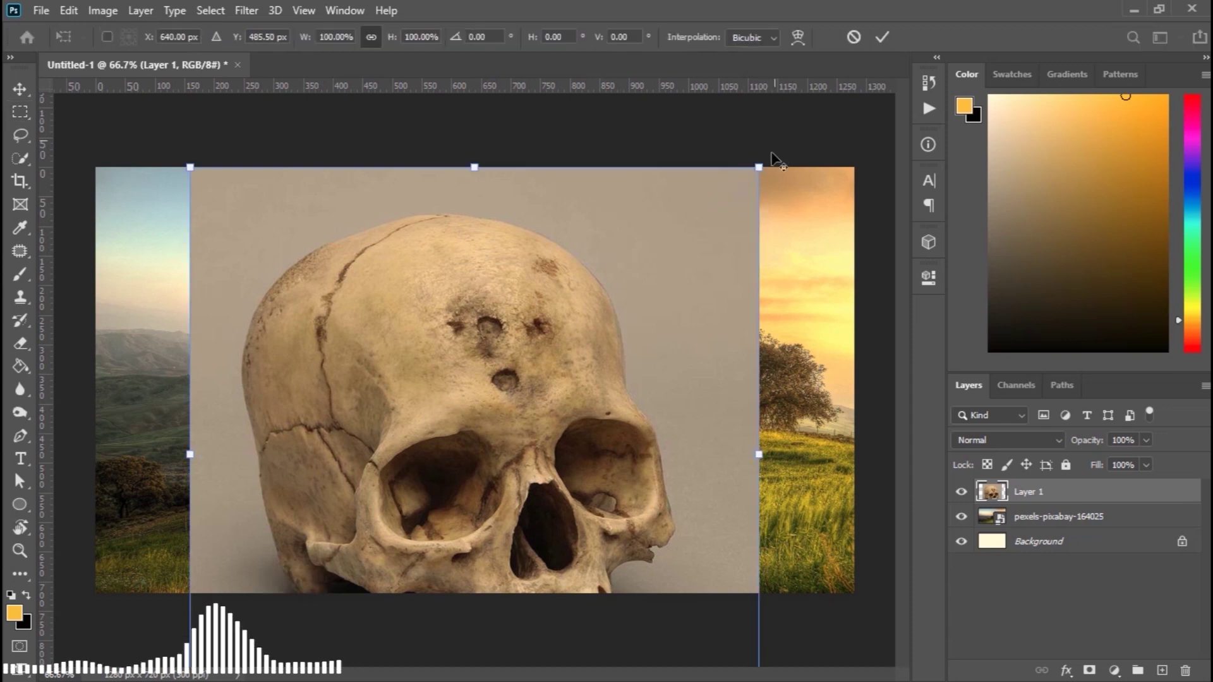
left_click_drag(758, 169, 623, 304)
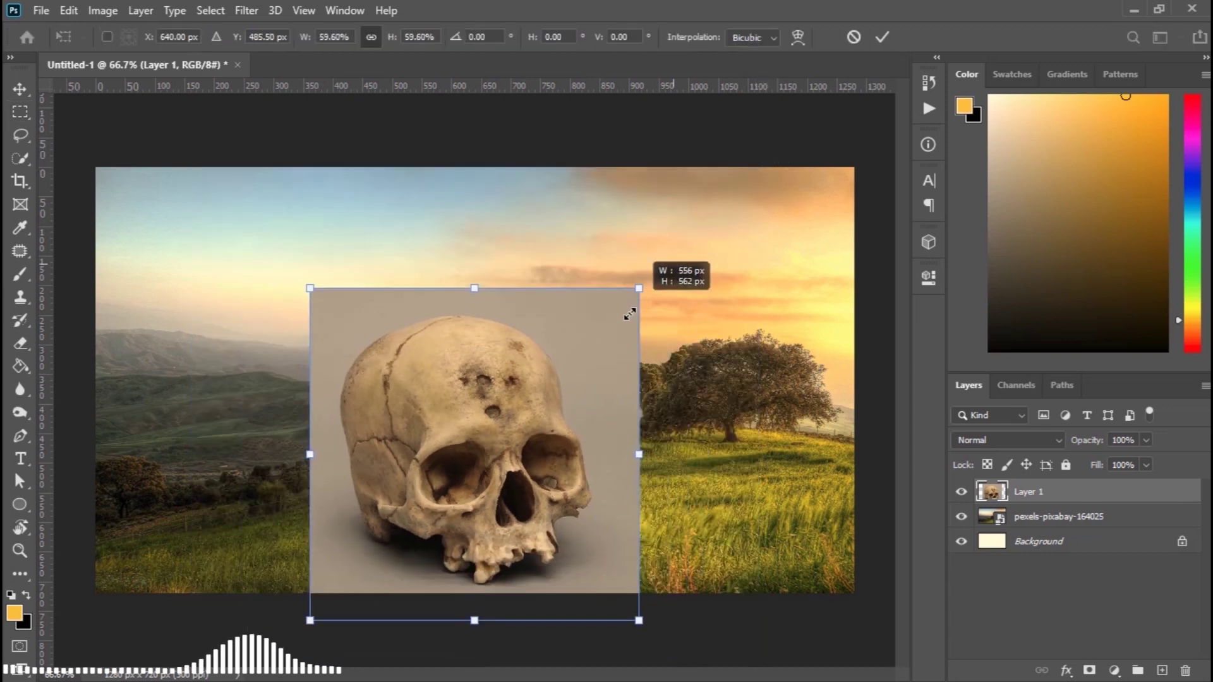
left_click_drag(495, 383, 541, 335)
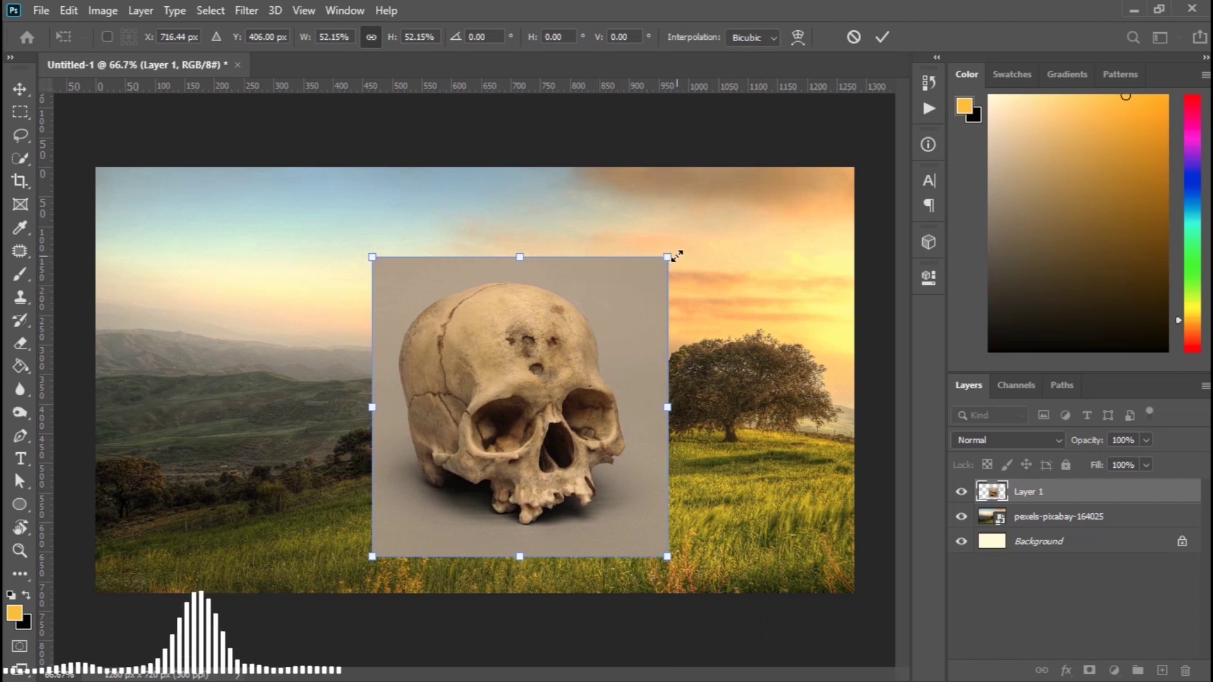
left_click_drag(675, 254, 709, 216)
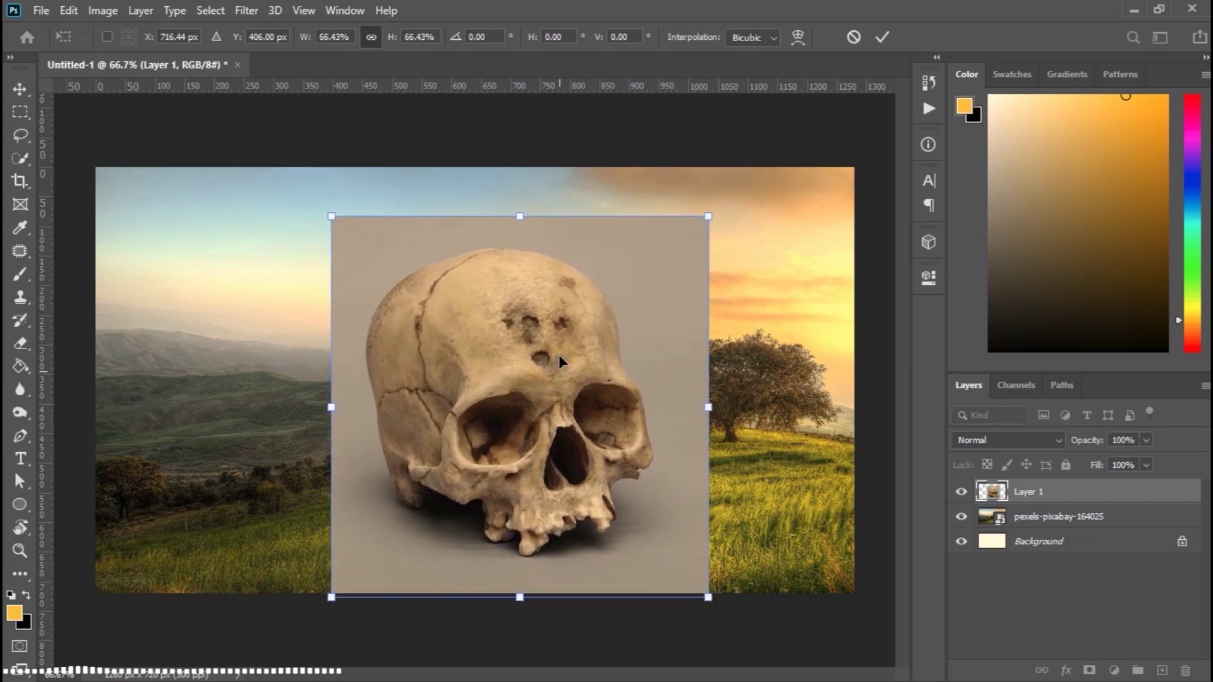
left_click_drag(559, 361, 559, 347)
key("m")
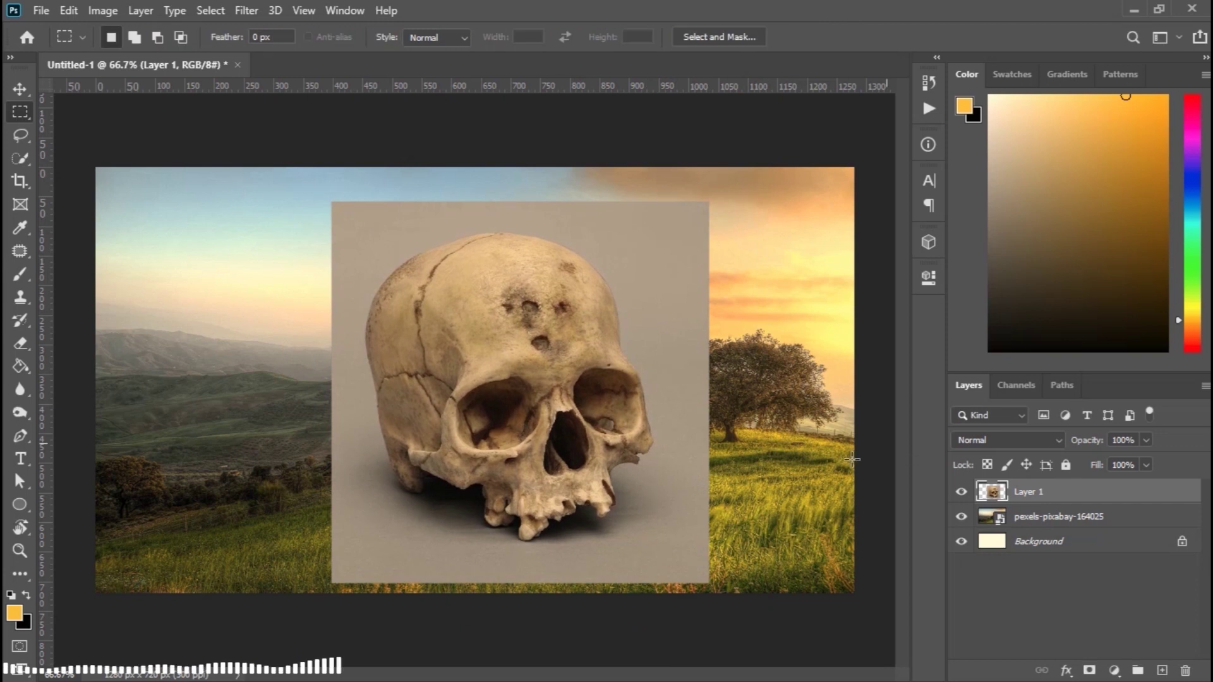
Select the skull with Quick Selection and mask away its grey background
key("w")
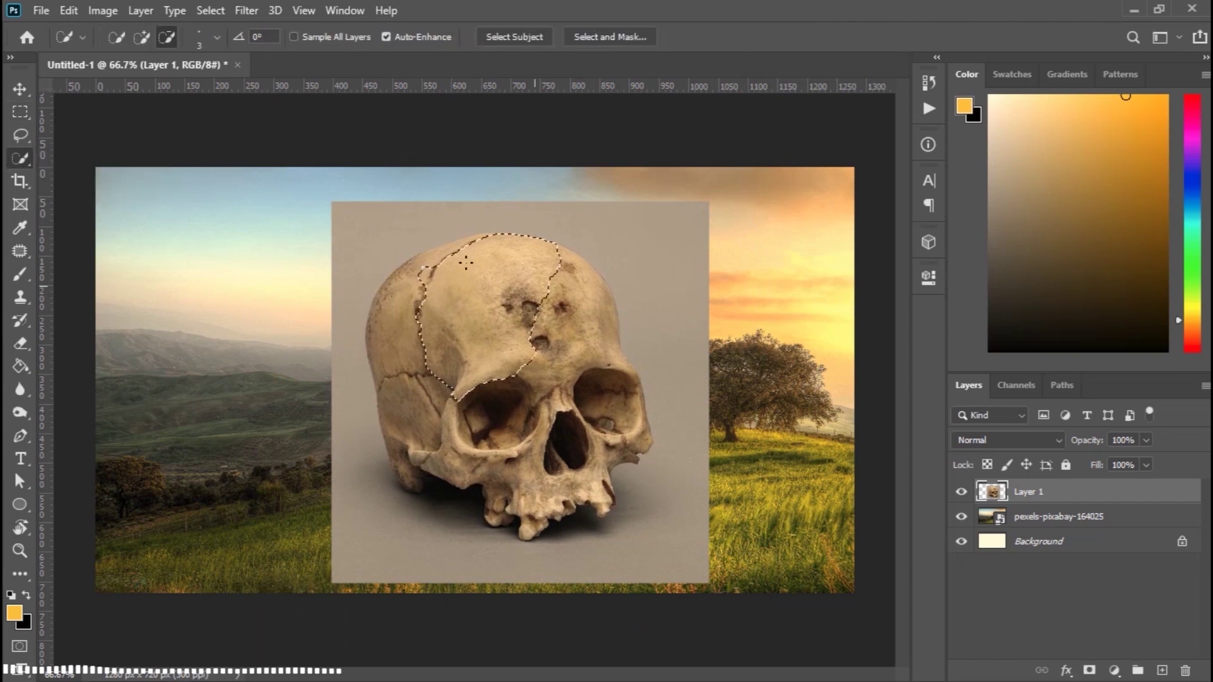
left_click_drag(612, 390, 578, 473)
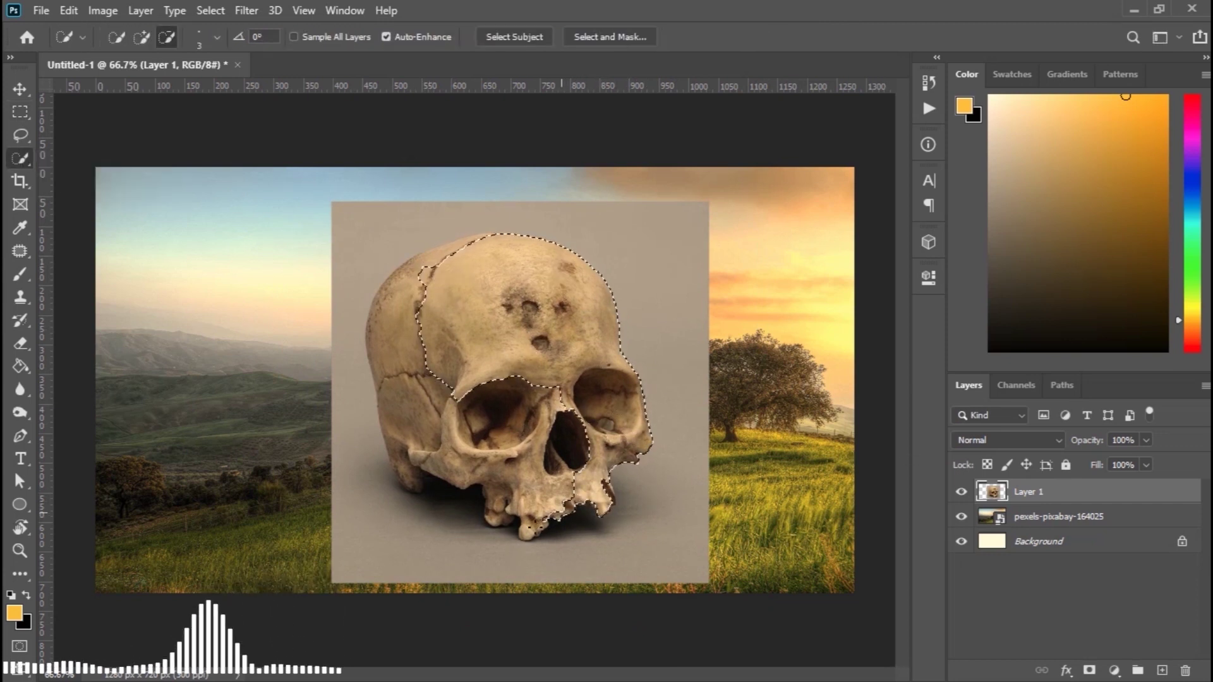
left_click_drag(499, 380, 429, 479)
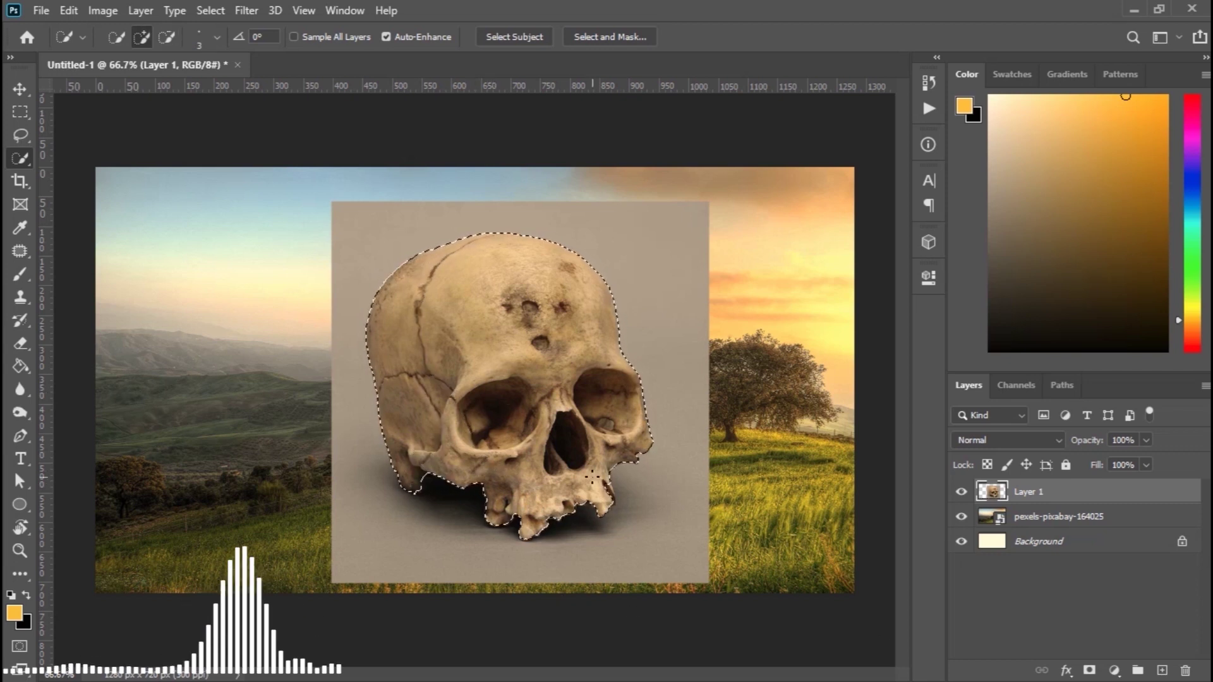
left_click(1091, 672)
key("m")
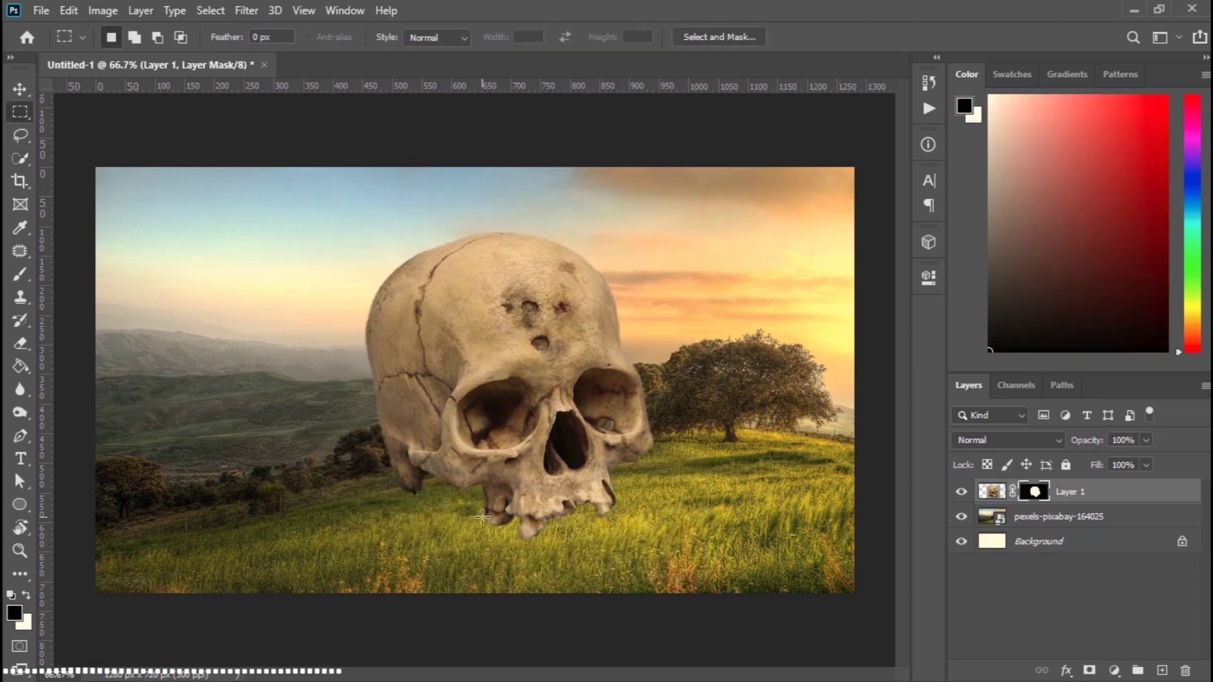
Enlarge the masked skull slightly, lower it into the field and tilt it counter-clockwise
key("ctrl+t")
left_click_drag(710, 201, 726, 188)
left_click_drag(560, 323, 565, 347)
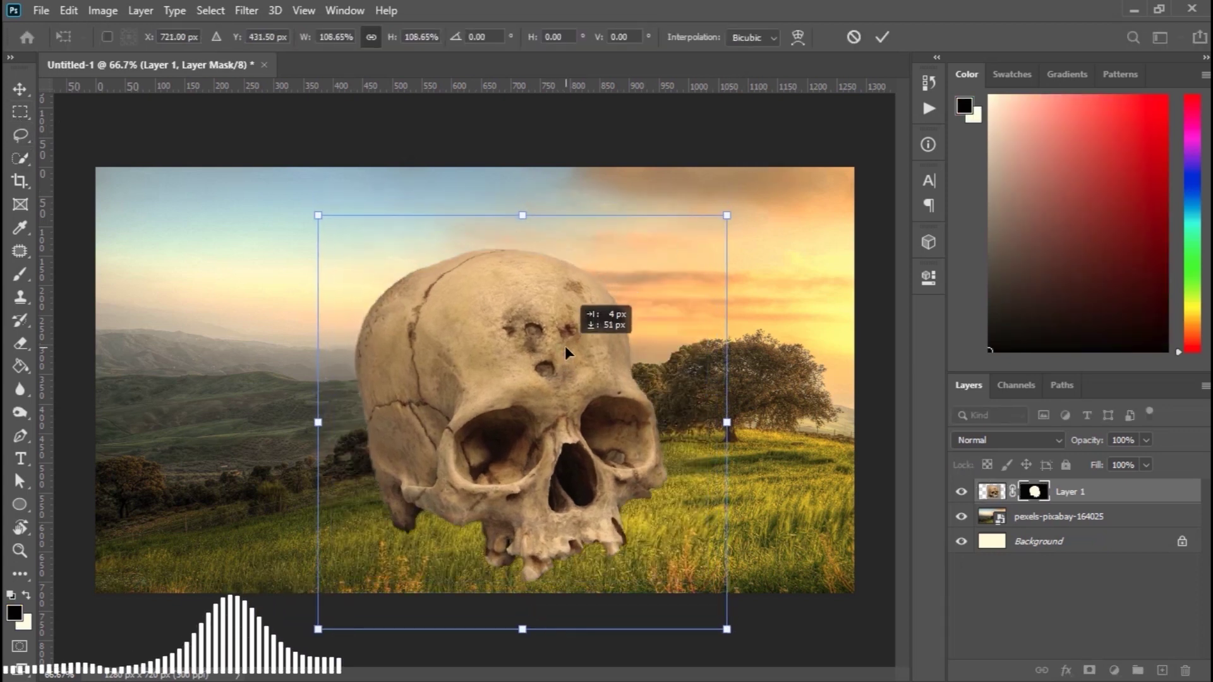
left_click_drag(730, 220, 720, 214)
key("Return")
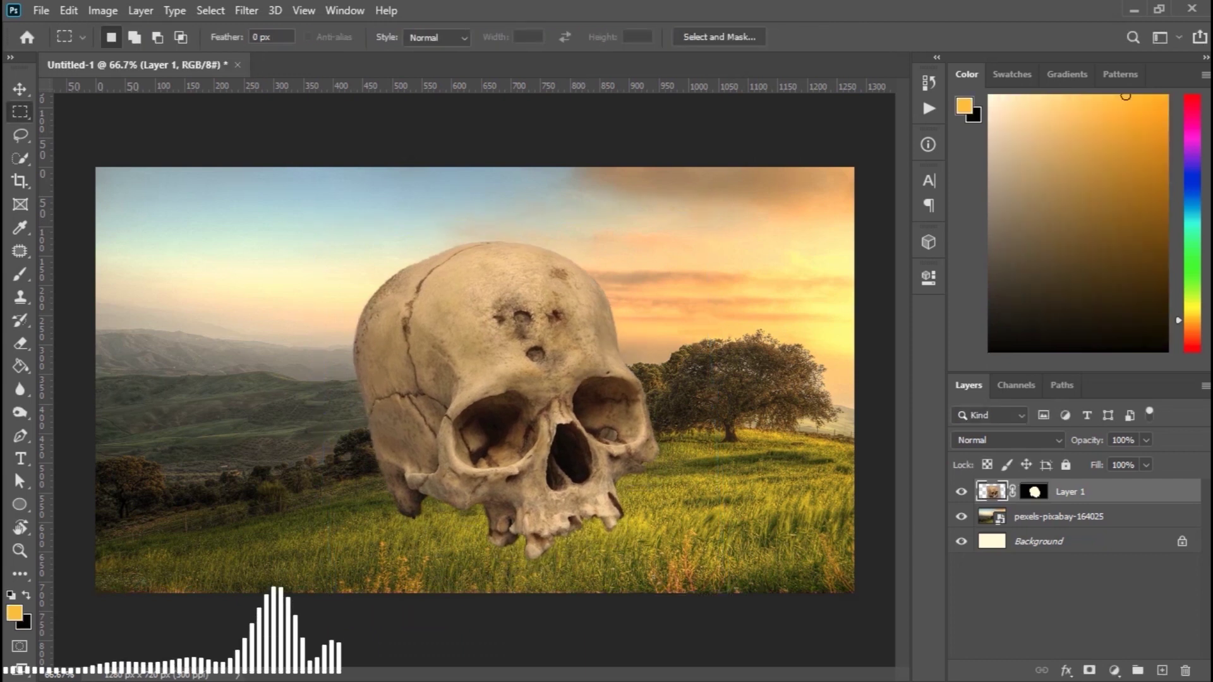
Add an Exposure adjustment clipped to the skull, darkening it to about -0.67
left_click(1114, 671)
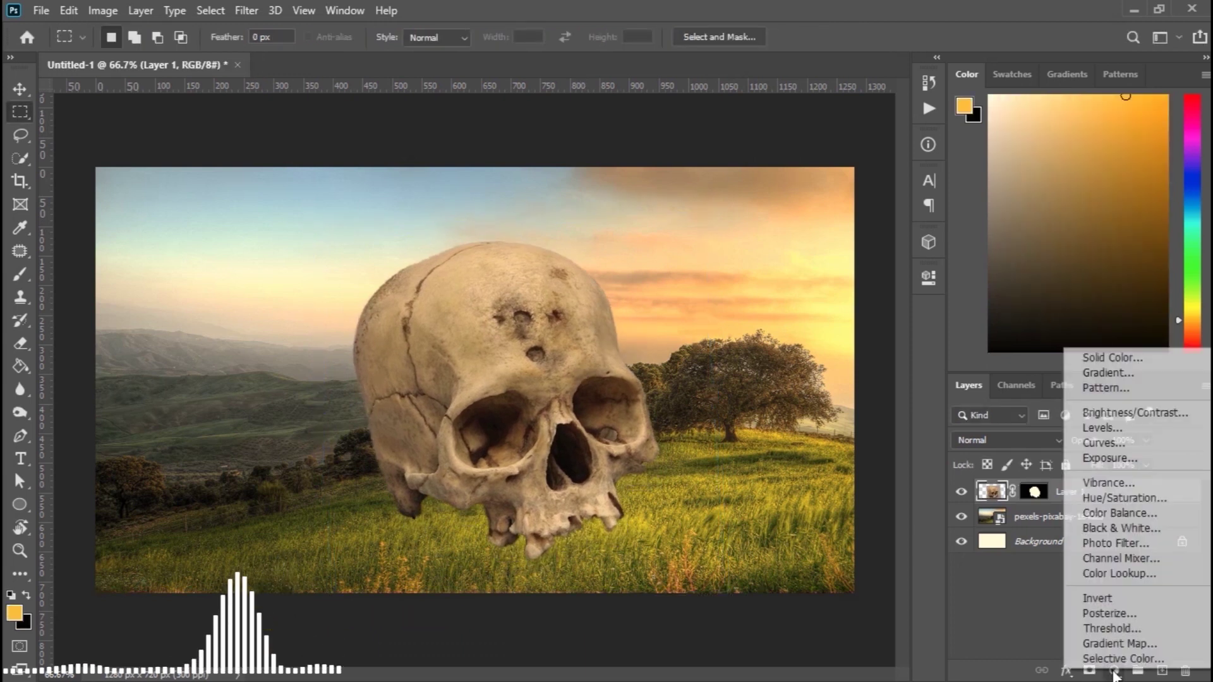
left_click(1108, 457)
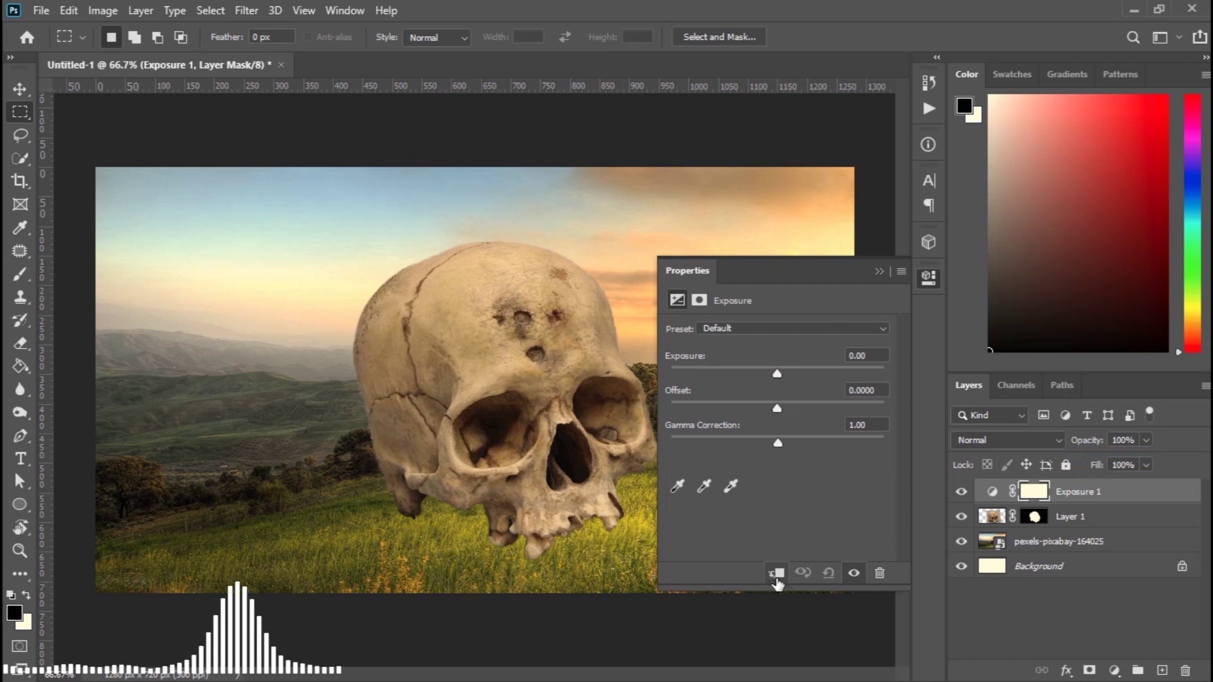
left_click(756, 370)
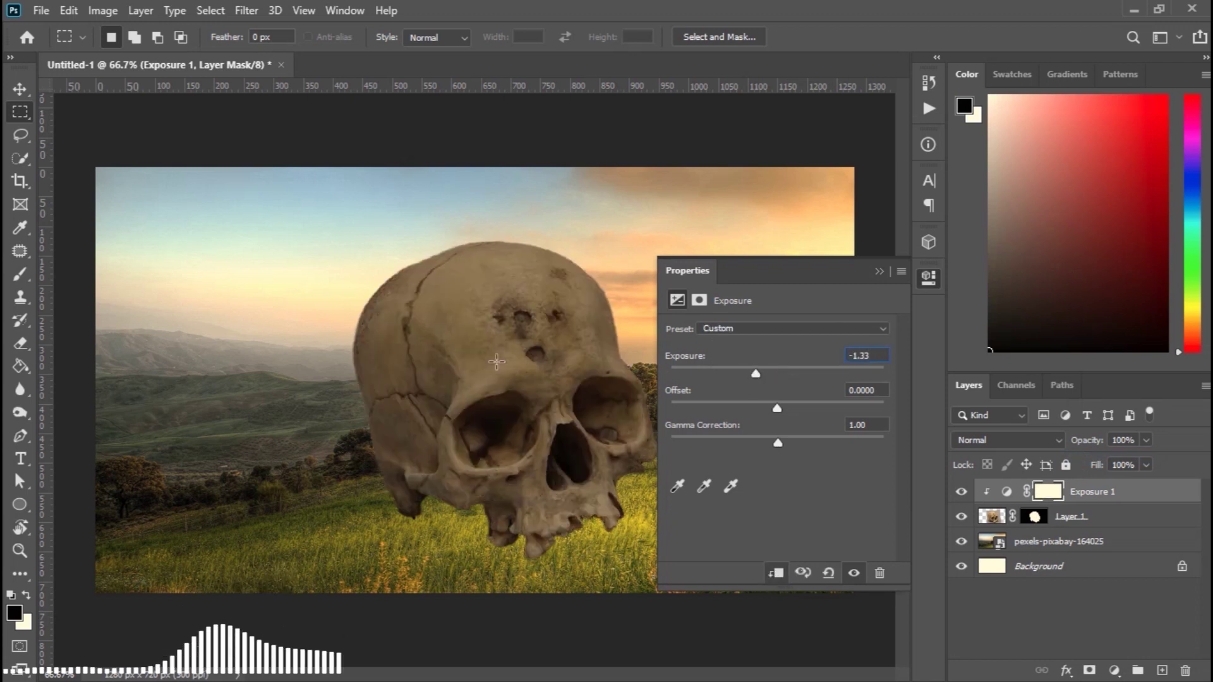
left_click_drag(758, 371, 767, 370)
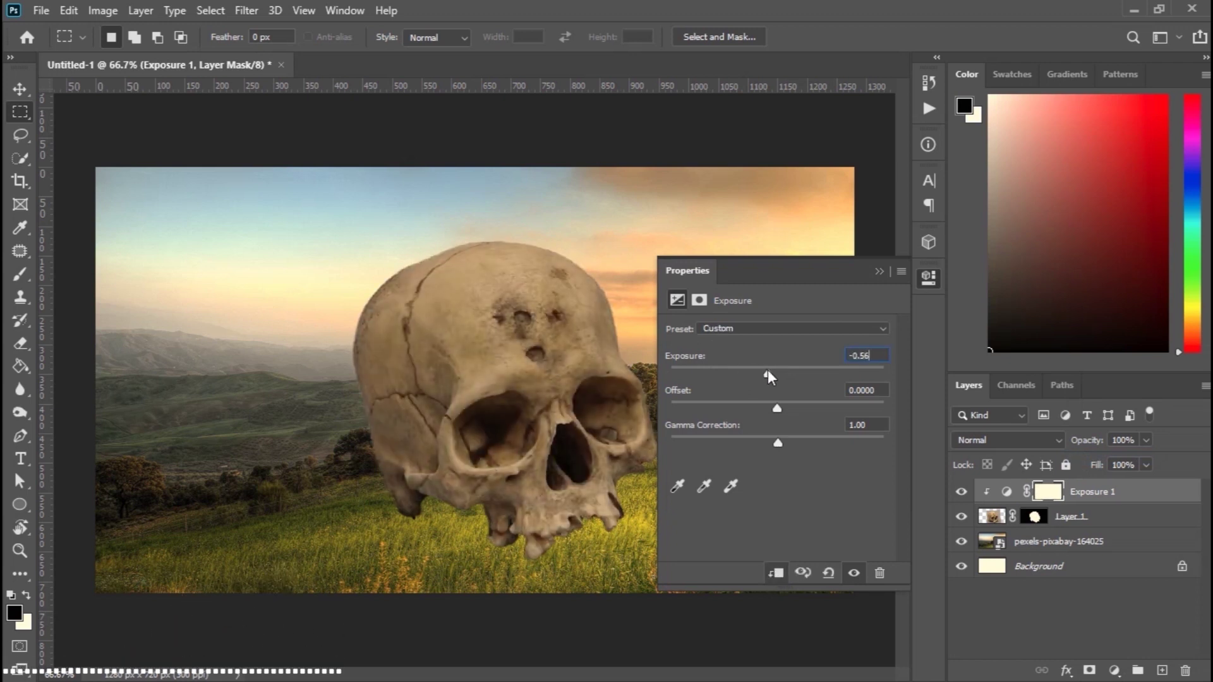
left_click(936, 278)
Move the skull layer a little further right and lower in the field
left_click(991, 517)
left_click_drag(519, 324, 559, 346)
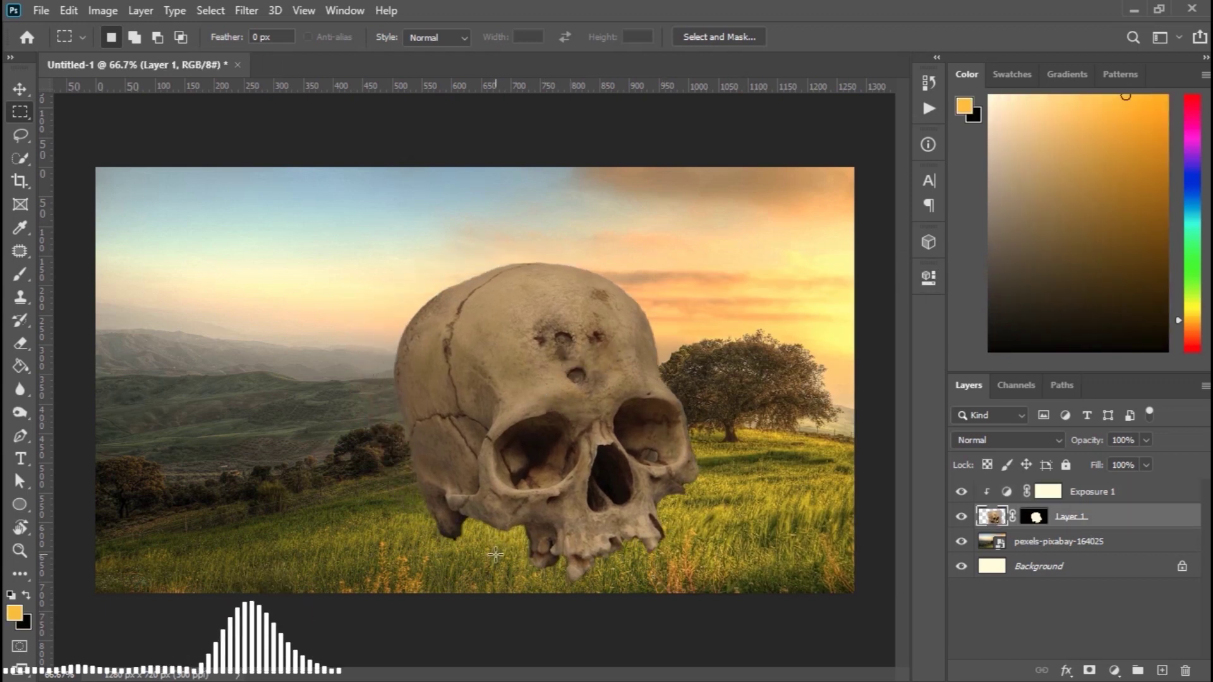
left_click(1042, 545)
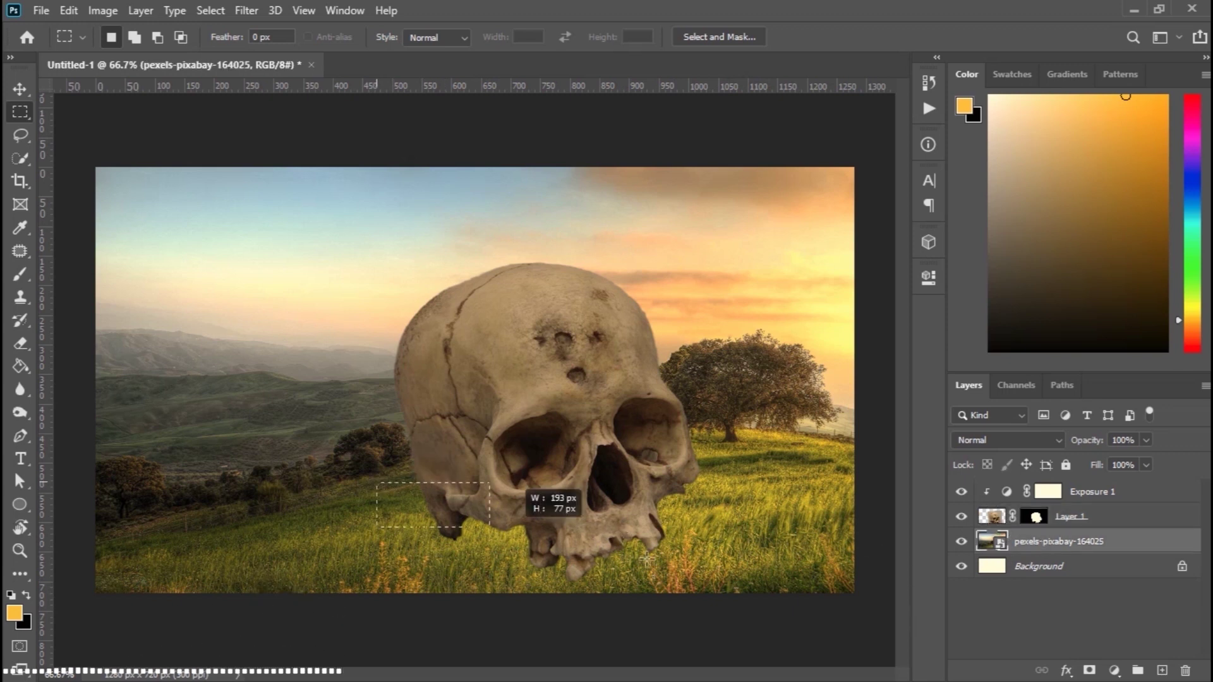
Copy a rectangle of grass around the skull's base to Layer 2, placed above the skull
left_click_drag(490, 527, 379, 485)
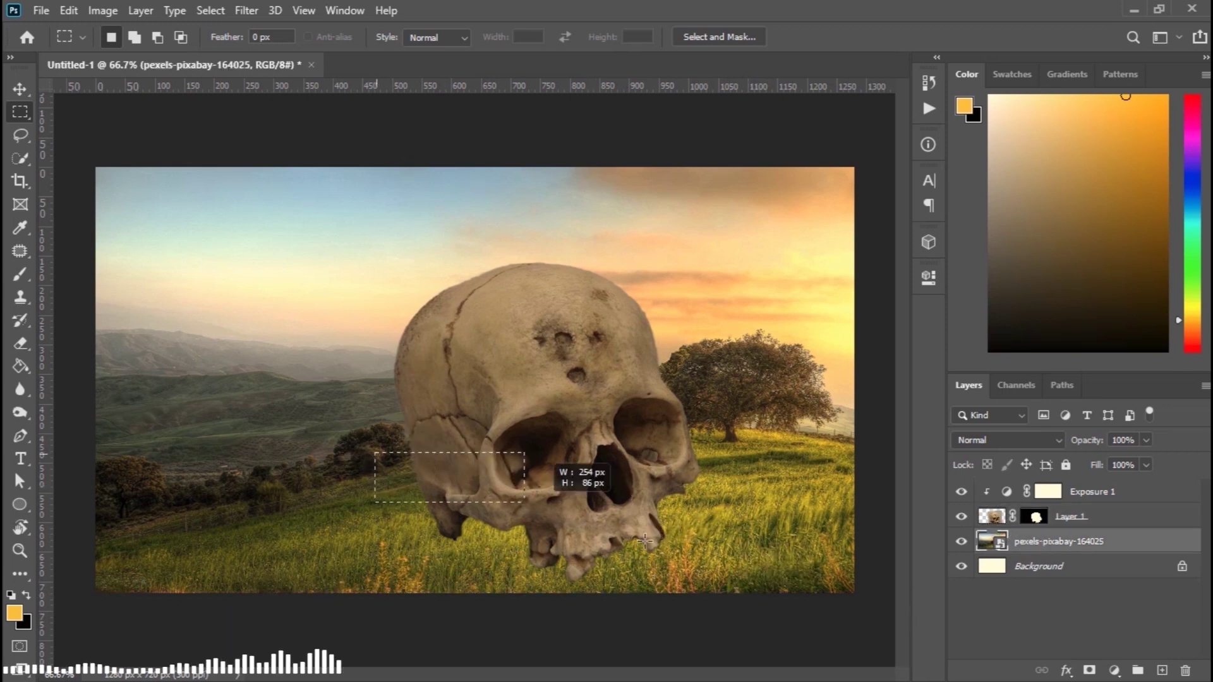
left_click_drag(523, 503, 747, 588)
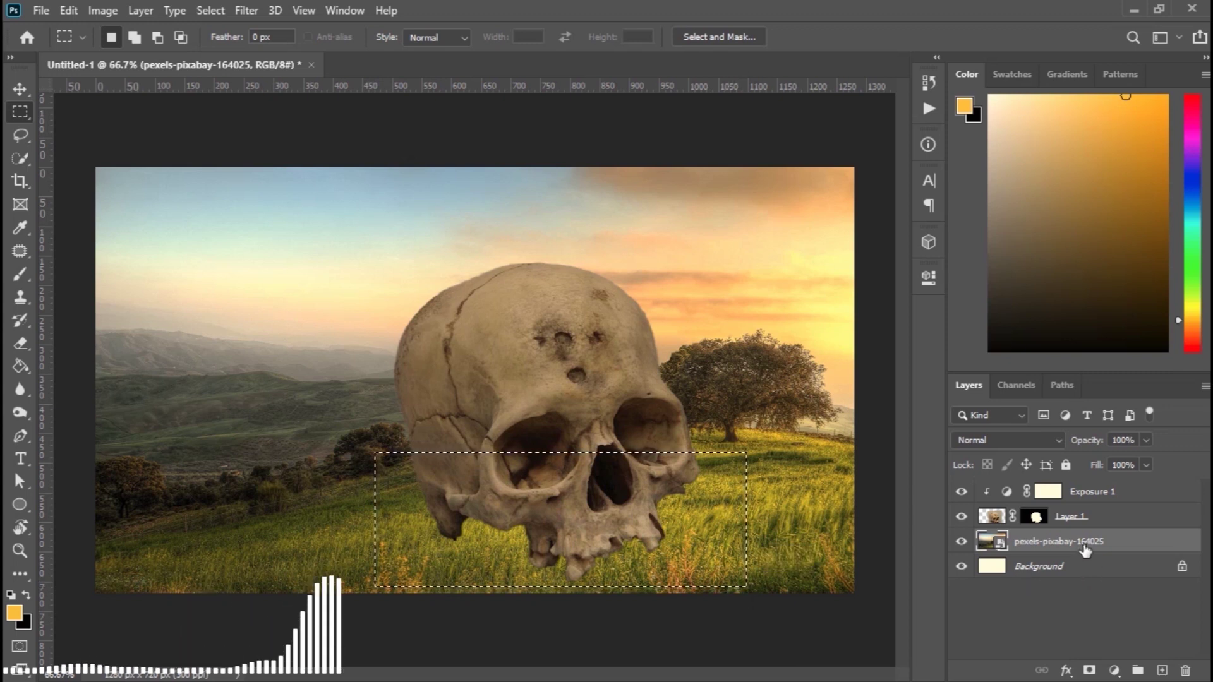
key("ctrl+j")
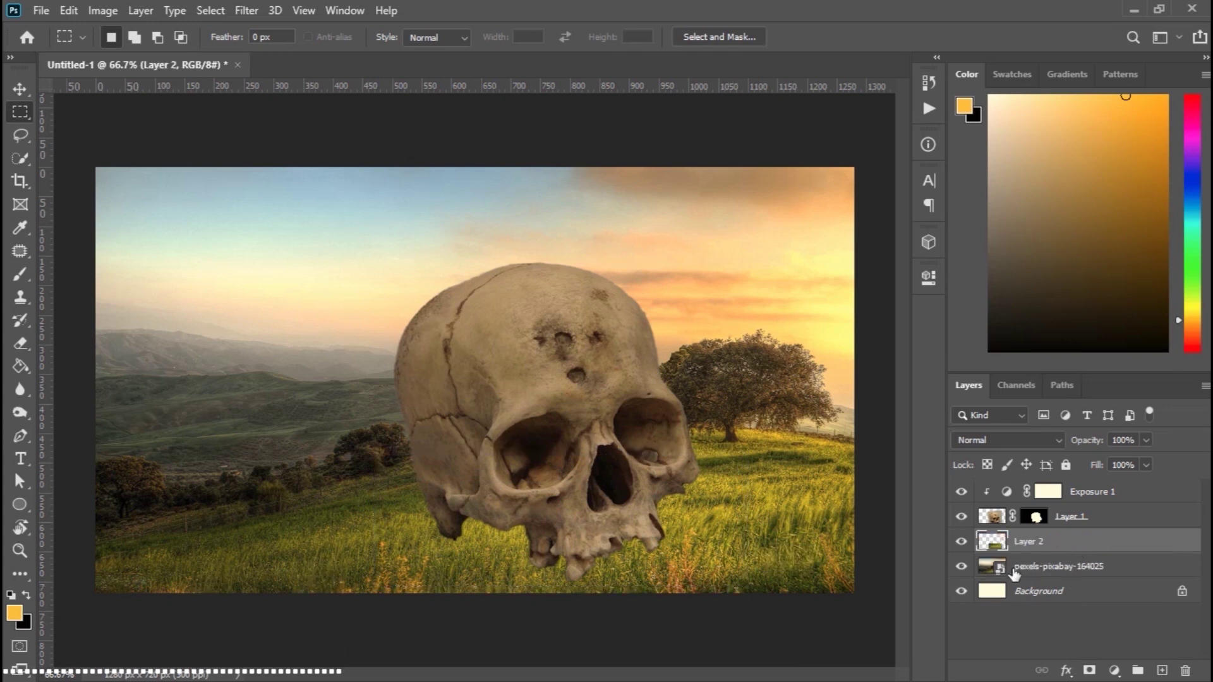
left_click_drag(1028, 542, 1014, 489)
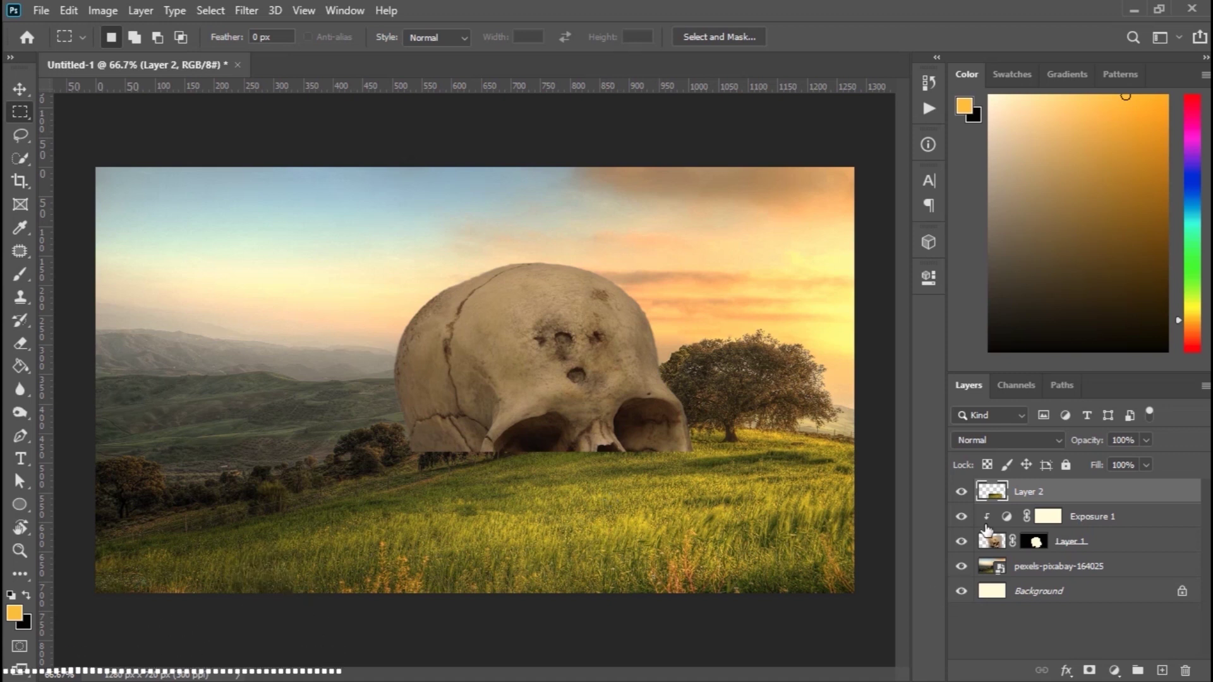
Give Layer 2 a hiding mask and set up a smaller grass brush
left_click(1089, 670, "alt")
key("b")
right_click(570, 365)
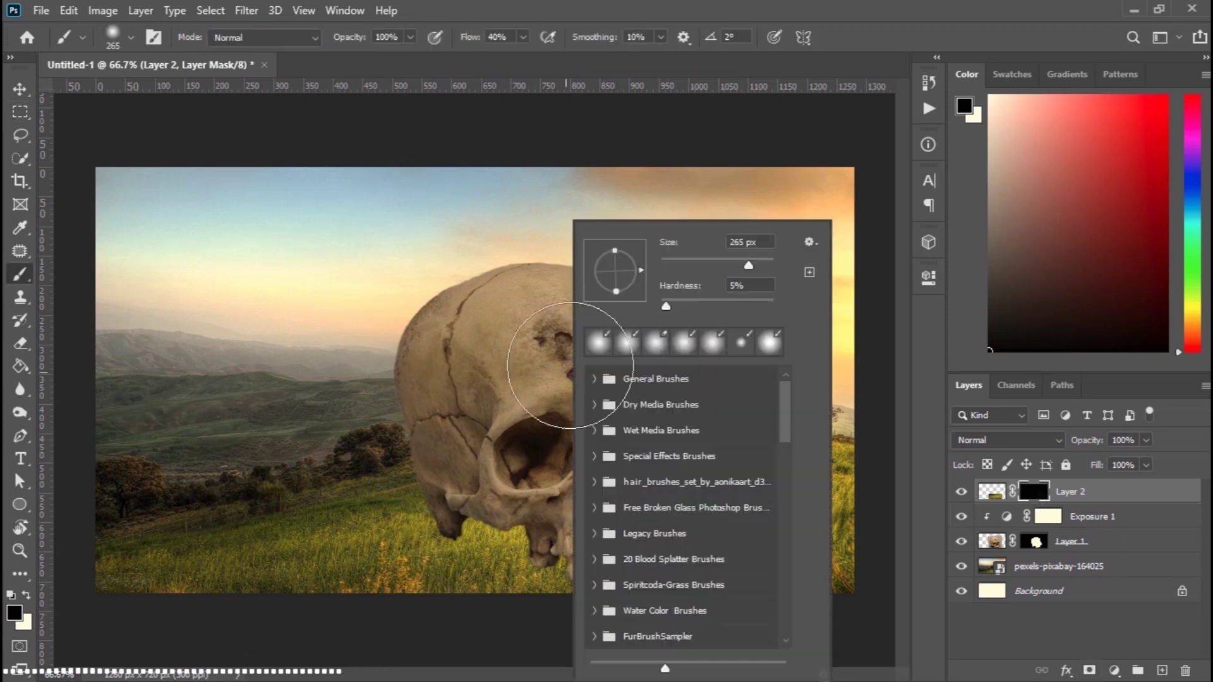
left_click_drag(784, 408, 776, 478)
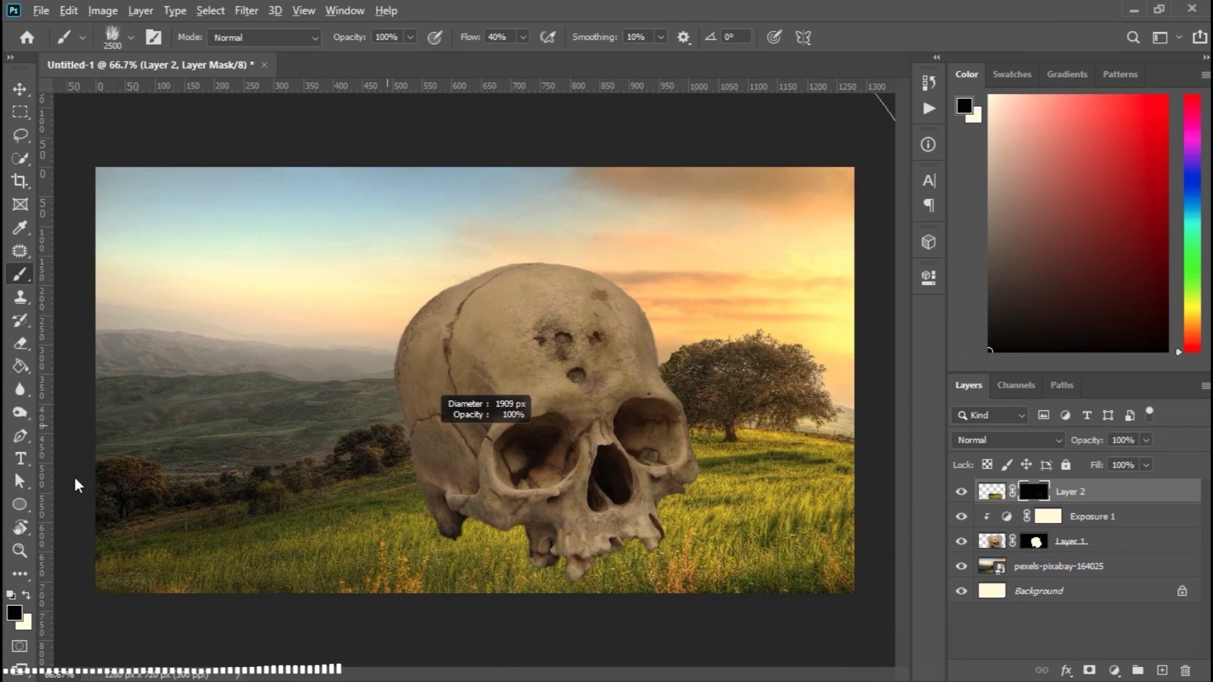
left_click(498, 36)
type("100")
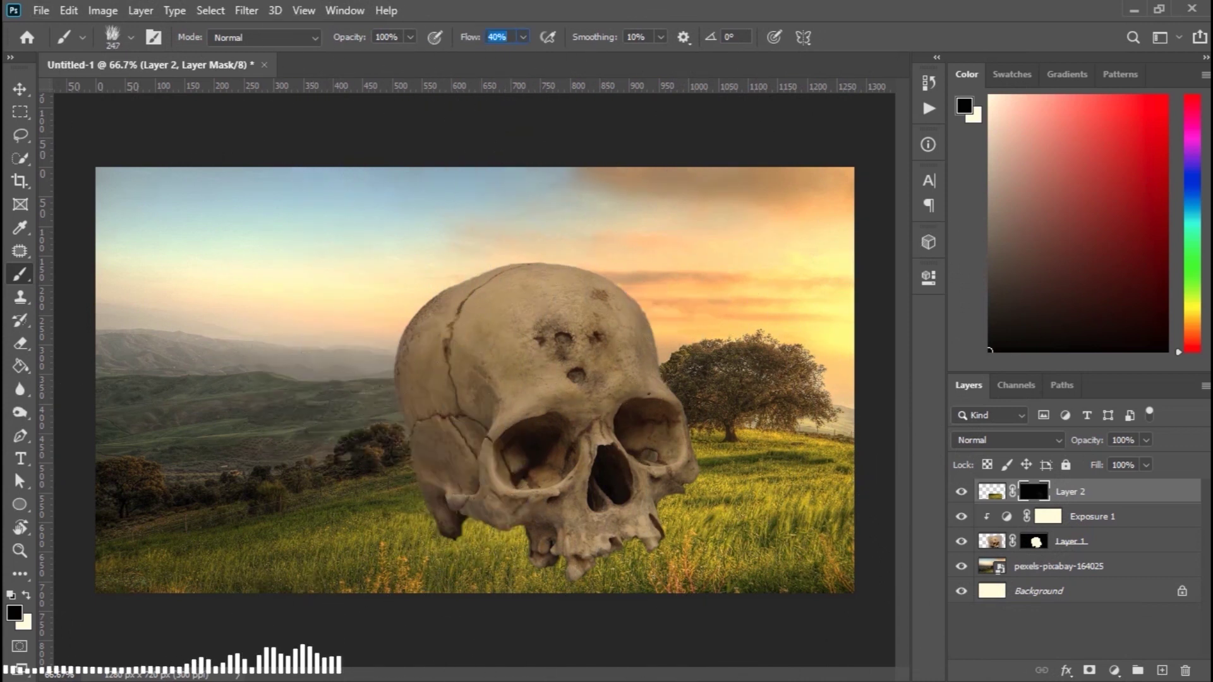
left_click_drag(664, 508, 622, 502)
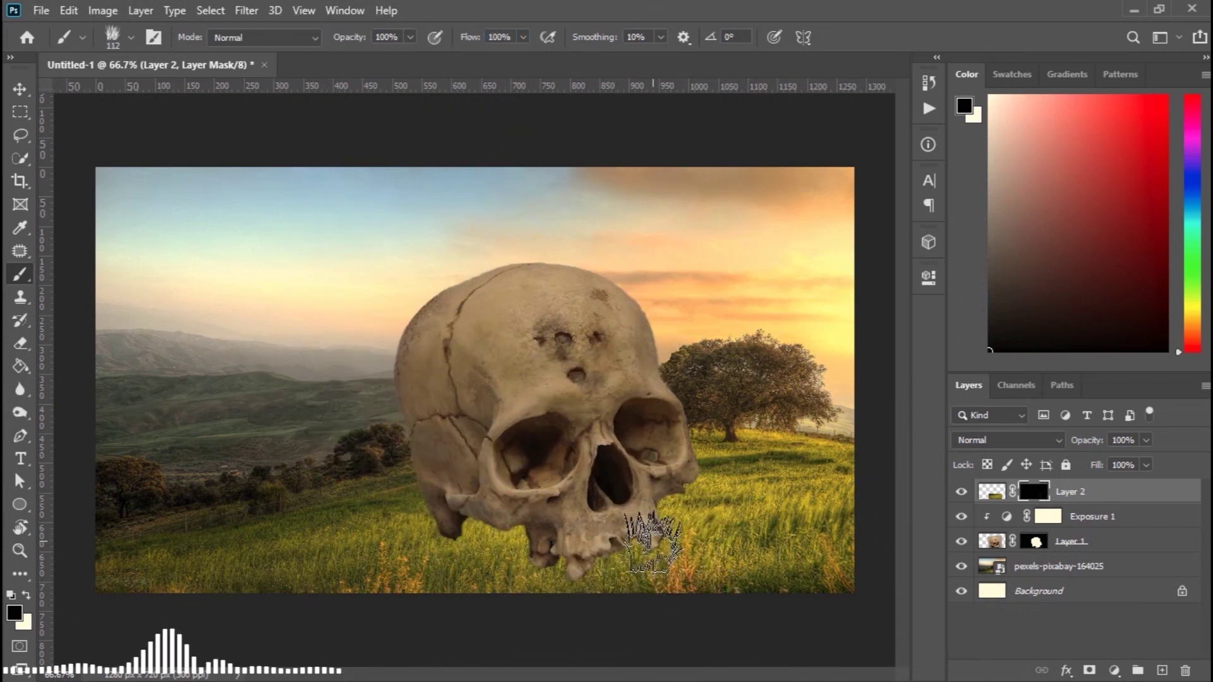
Paint white grass blades into the mask along both sides of the skull's base
key("x")
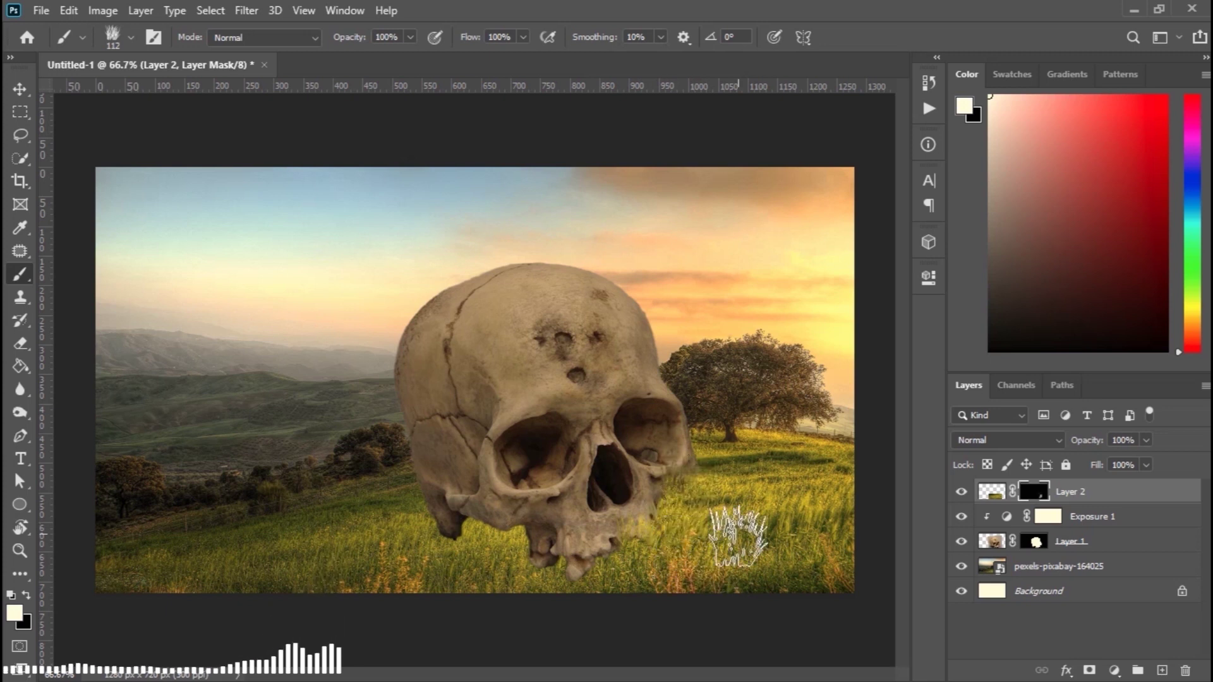
left_click_drag(731, 502, 674, 545)
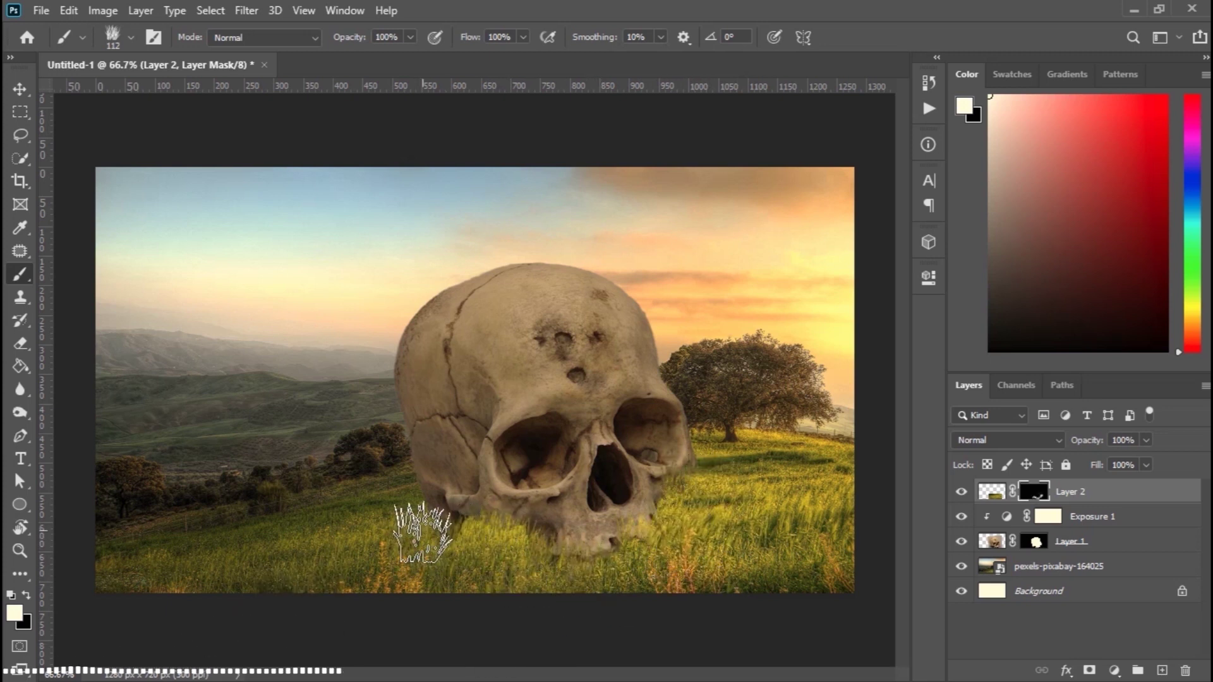
mouse_move(419, 528)
left_mouse_down()
mouse_move(571, 447)
mouse_move(588, 314)
left_mouse_up()
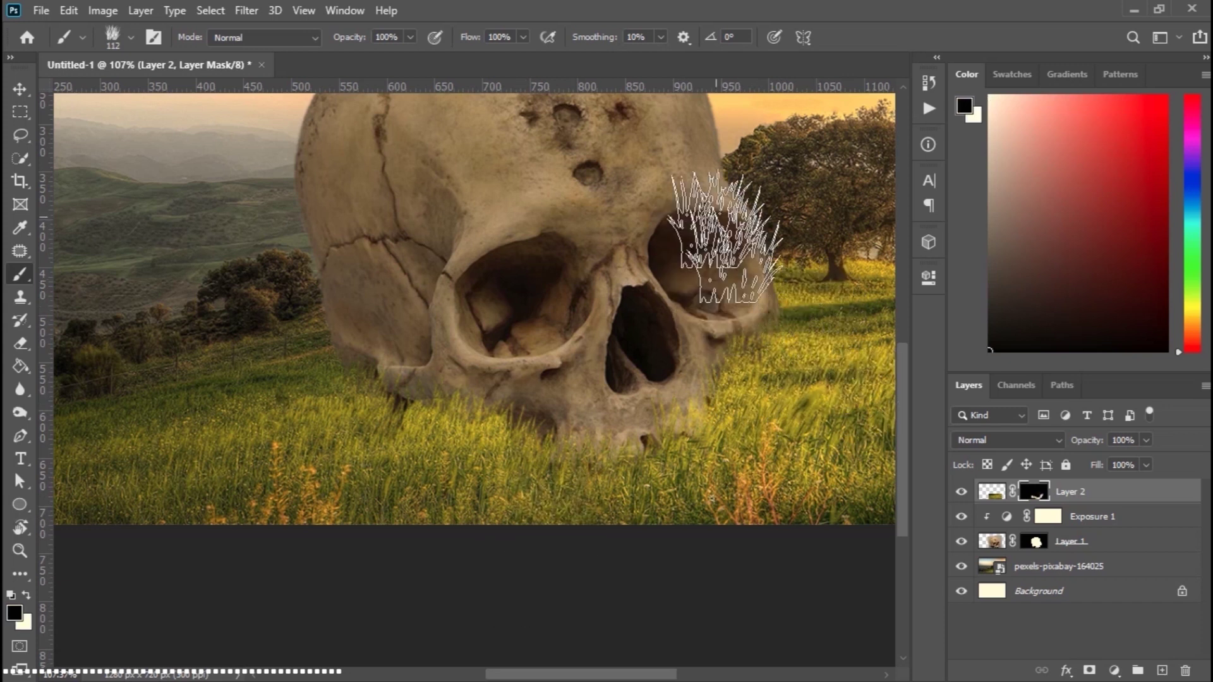
scroll(346, 427, "down", 2)
scroll(348, 426, "up", 1)
scroll(582, 309, "down", 2)
key("m")
scroll(540, 455, "up", 1)
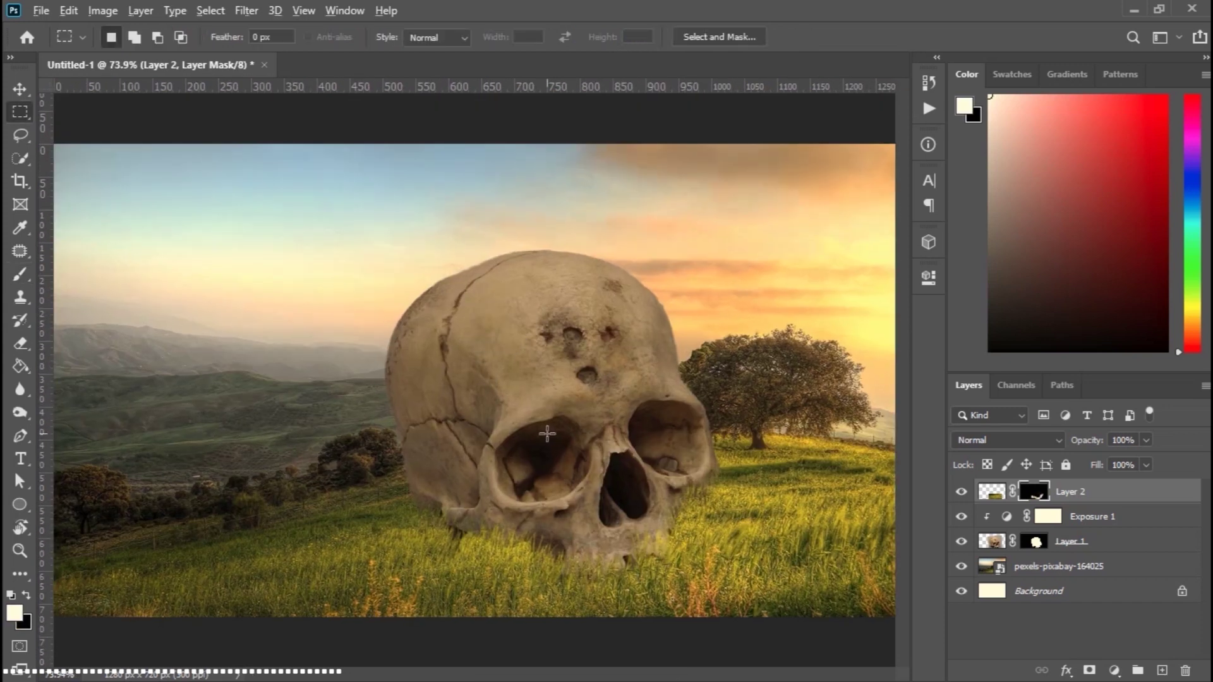
scroll(540, 454, "down", 1)
left_click(1008, 573)
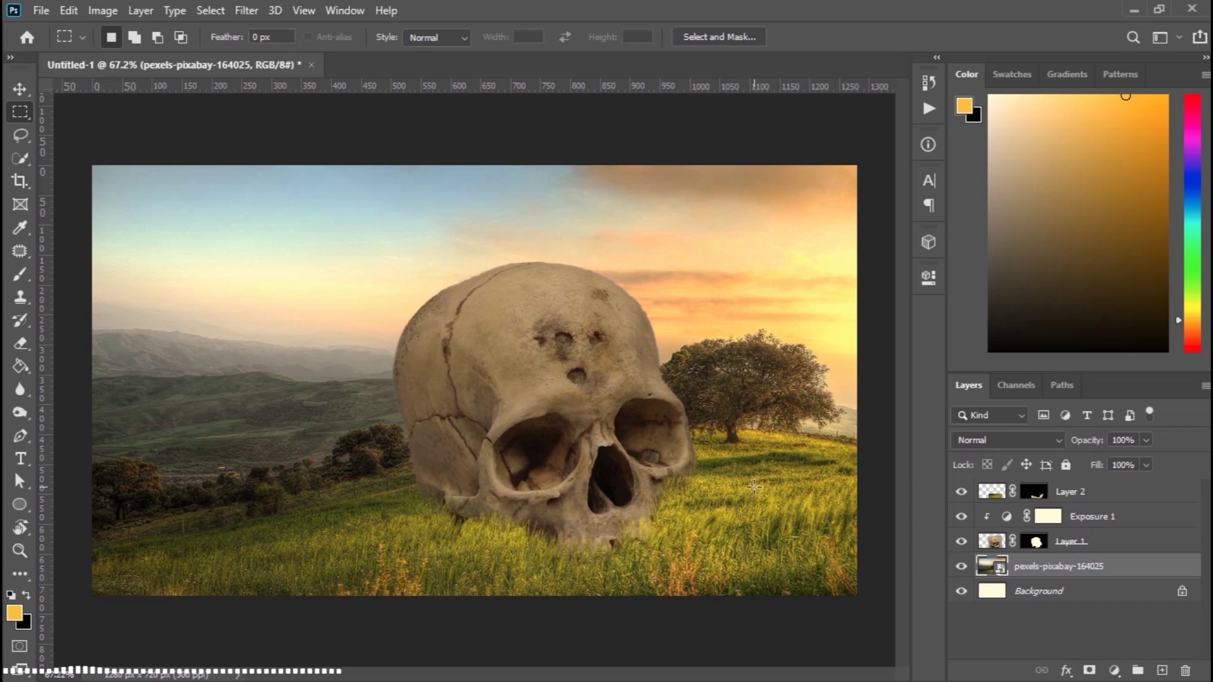
Darken the skull's Exposure 1 adjustment further to -0.94
left_click(1071, 542)
left_click(1047, 516)
double_click(1006, 516)
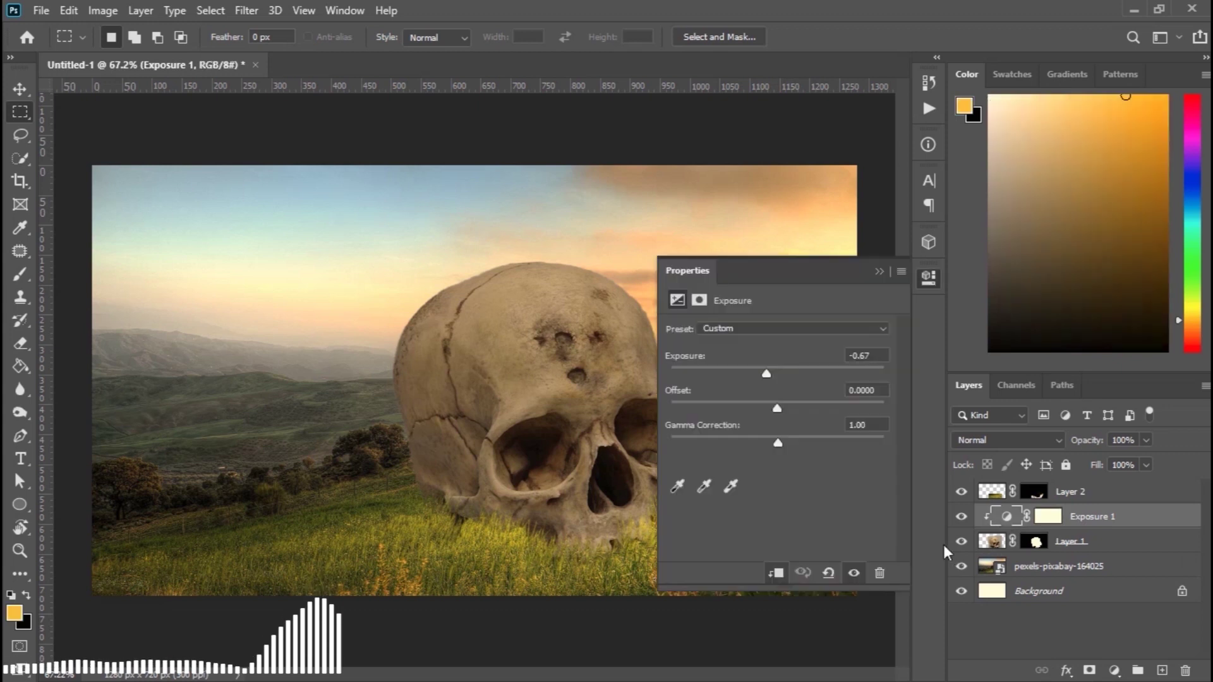
mouse_move(761, 367)
left_mouse_down()
mouse_move(808, 366)
mouse_move(762, 369)
left_mouse_up()
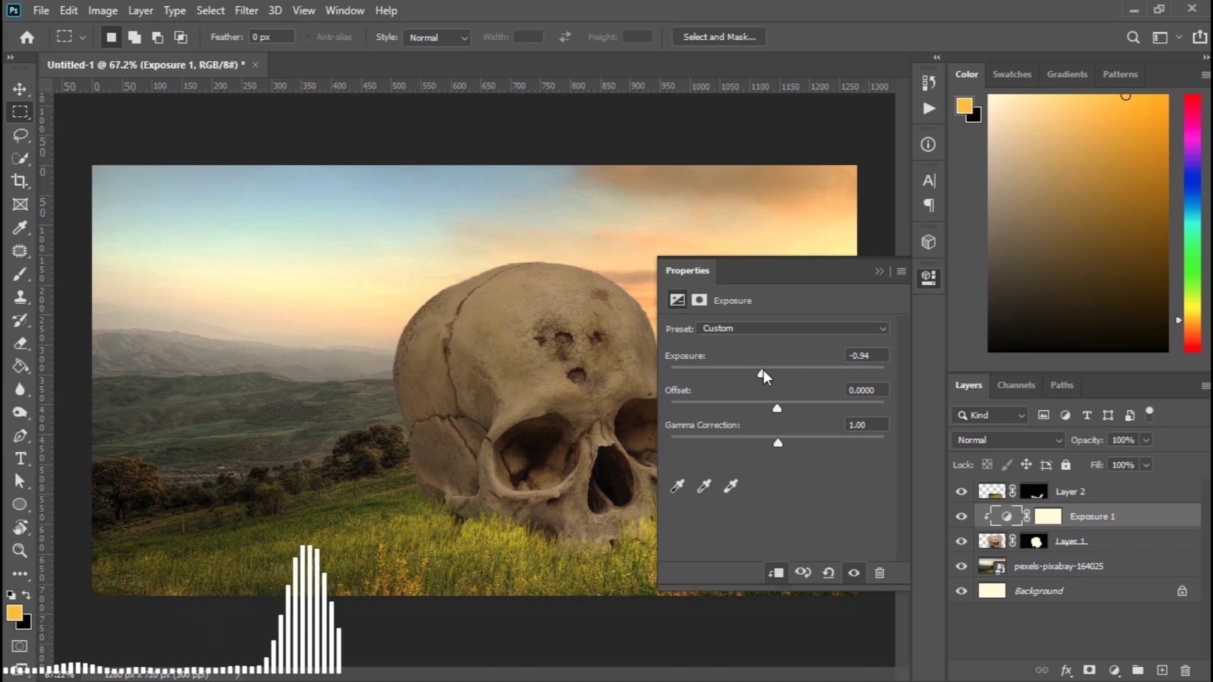
left_click(1022, 613)
Add an Exposure 2 adjustment at -1.50 above the landscape layer to darken it
left_click(1029, 567)
left_click(1115, 671)
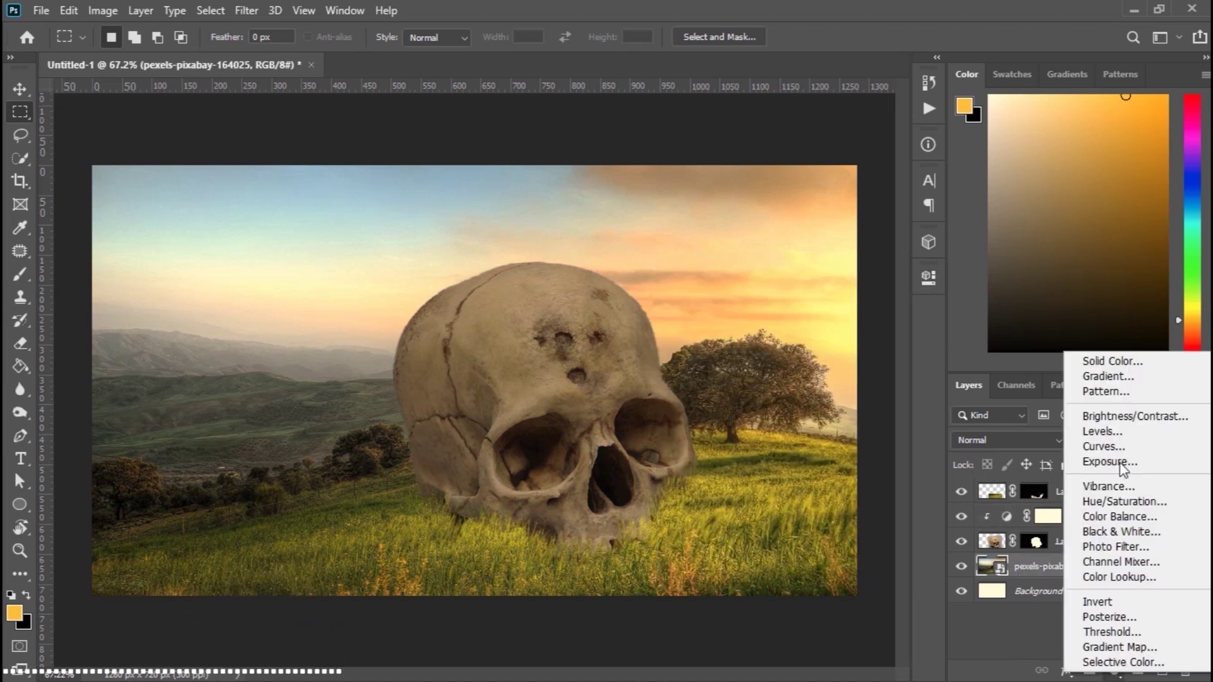
left_click(1118, 463)
left_click_drag(777, 369, 750, 376)
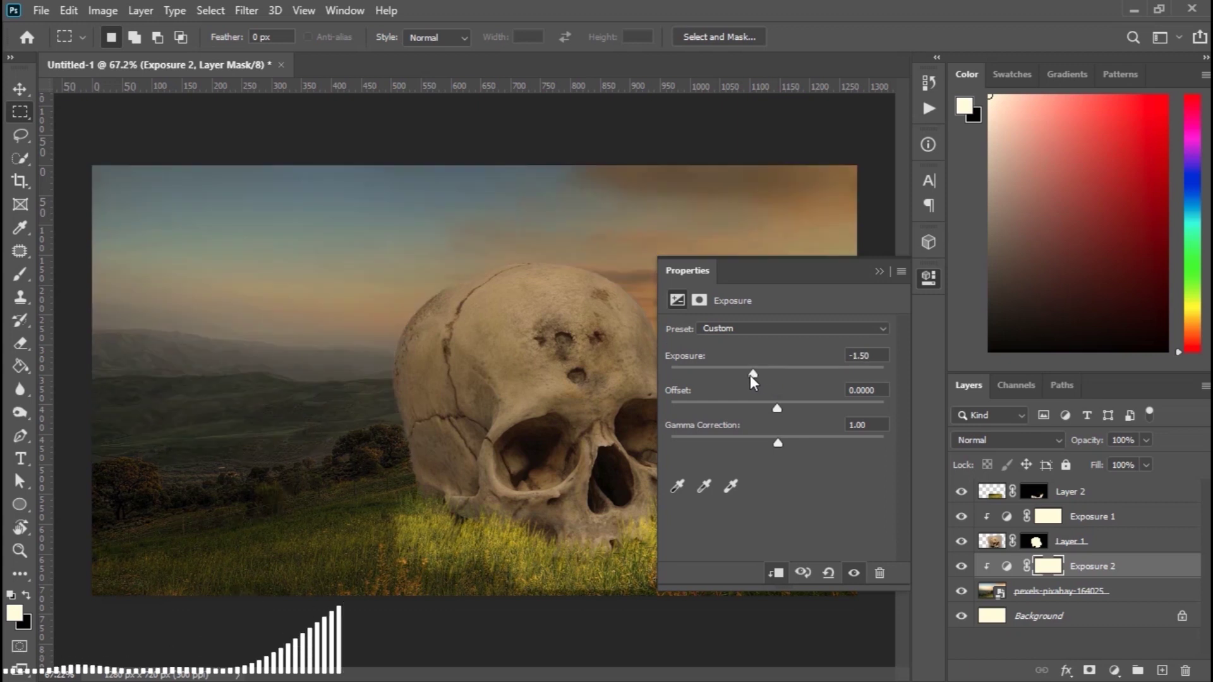
left_click(932, 278)
Alt-drag a copy of Exposure 2 above grass Layer 2 and clip it
left_click(1007, 566)
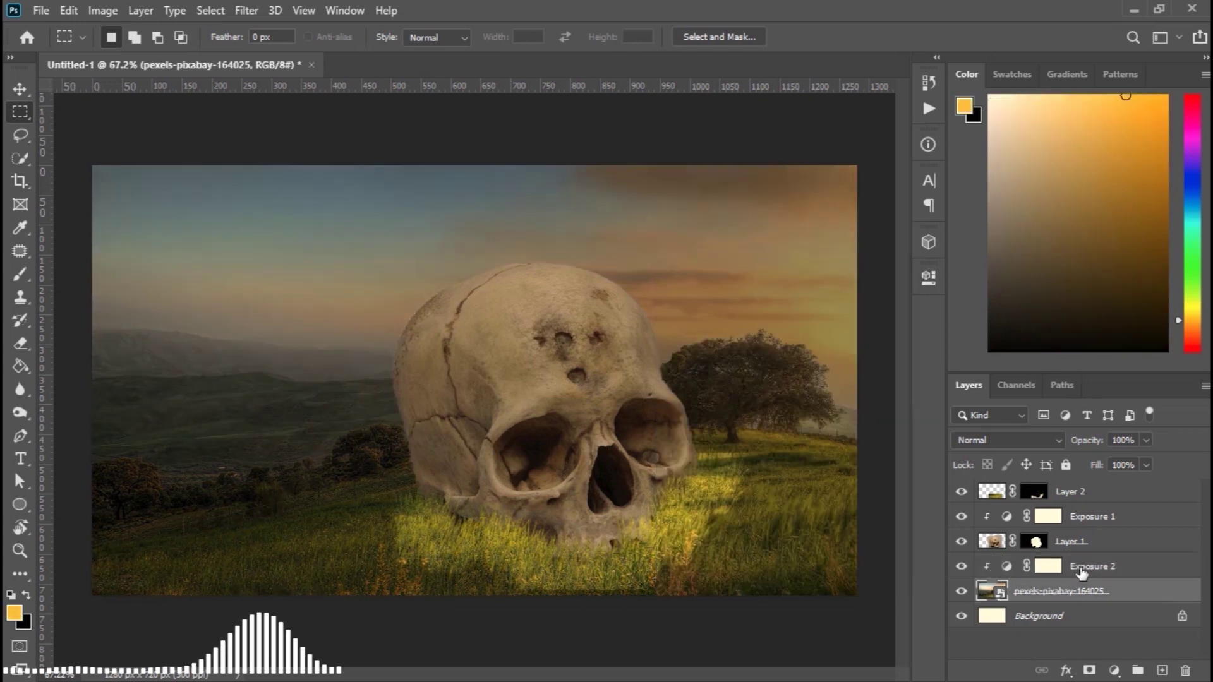
left_click(1046, 571)
left_click(992, 494)
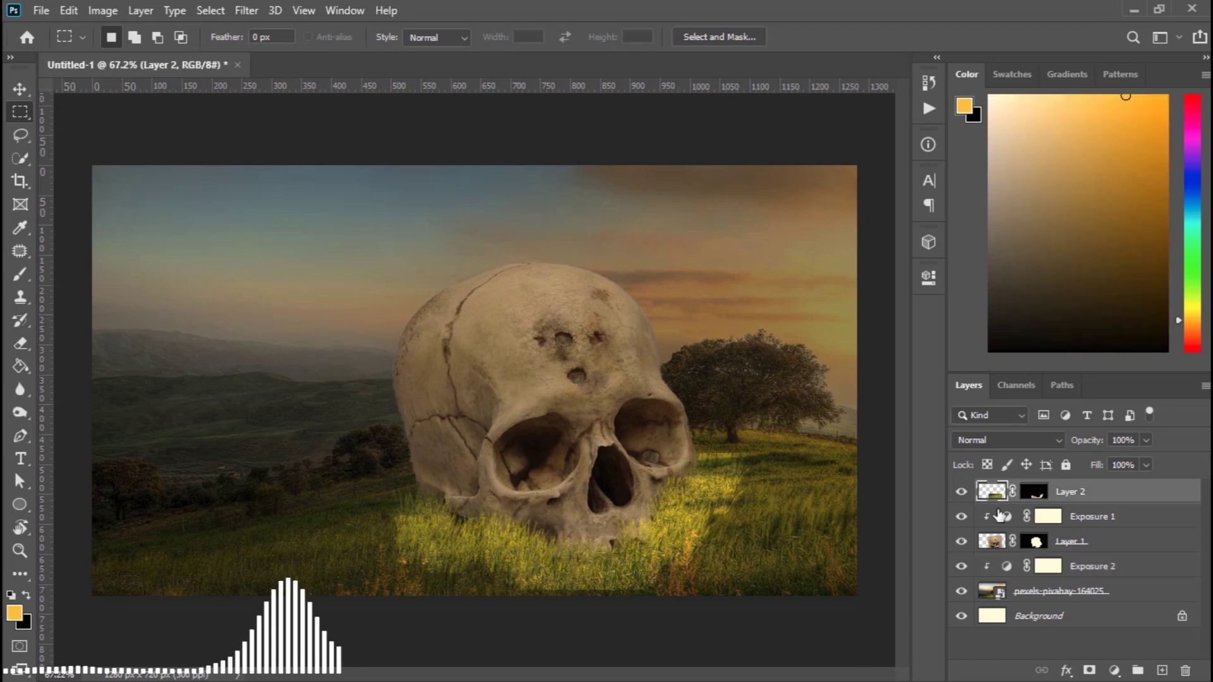
left_click_drag(1002, 569, 1008, 495)
left_click(992, 497, "alt")
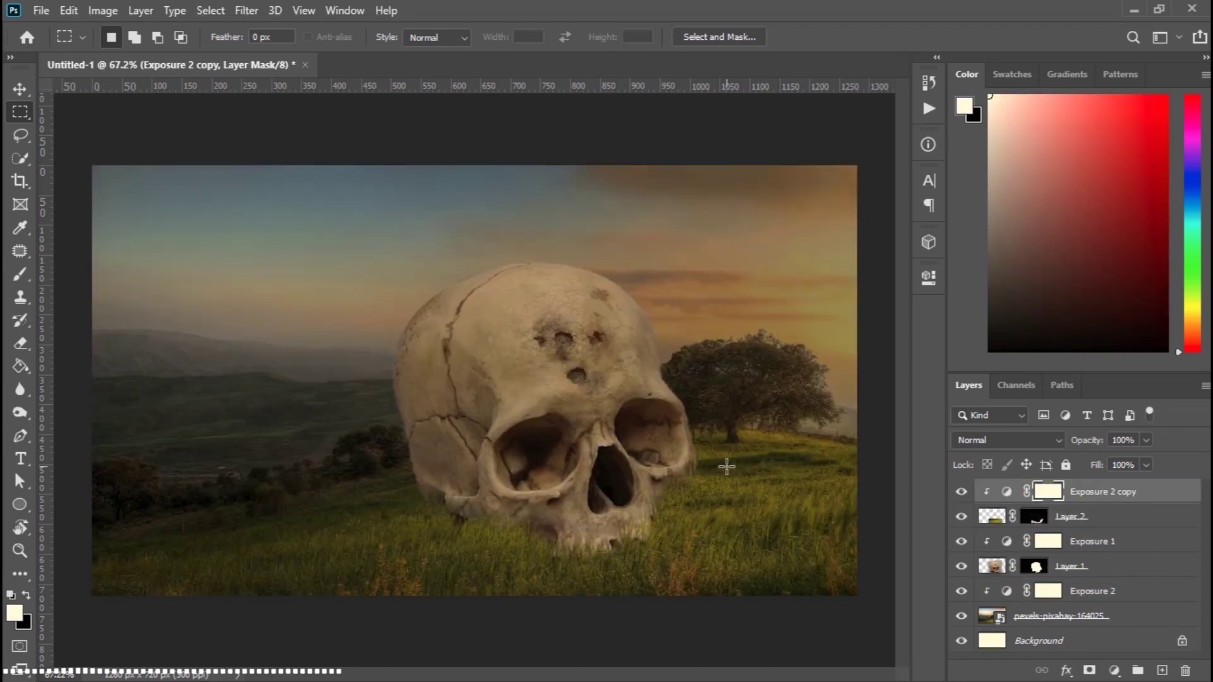
scroll(663, 434, "up", 2)
scroll(520, 474, "up", 2)
scroll(426, 408, "up", 2)
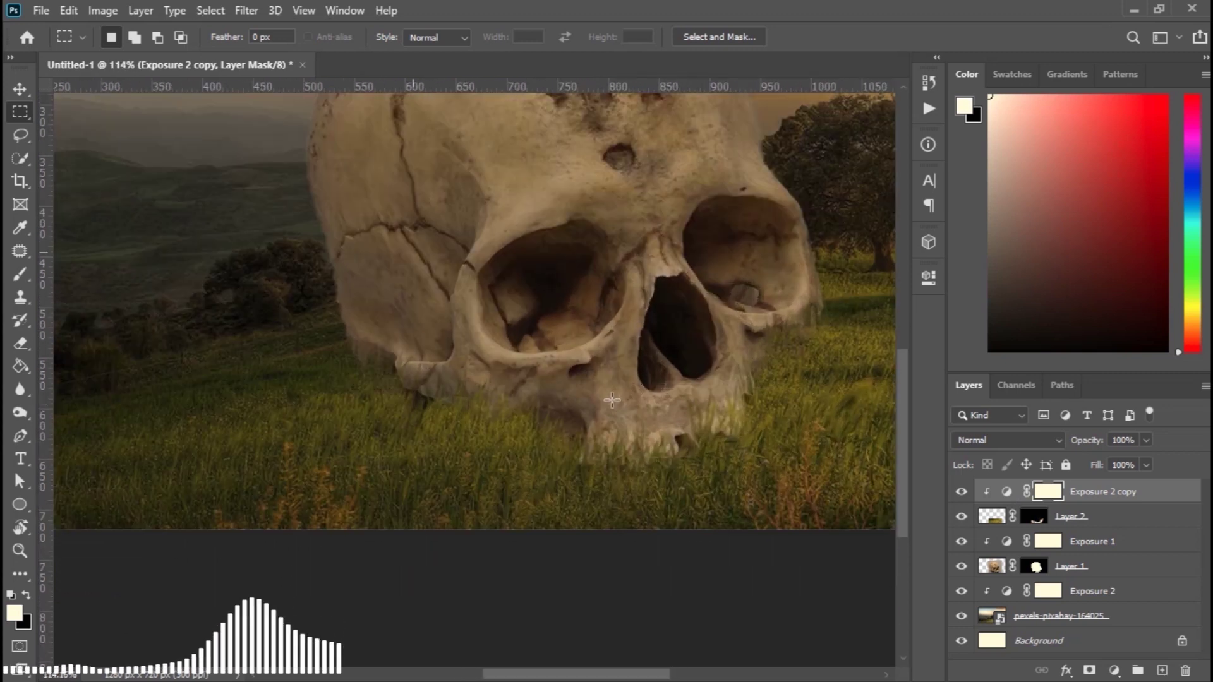
scroll(355, 380, "up", 2)
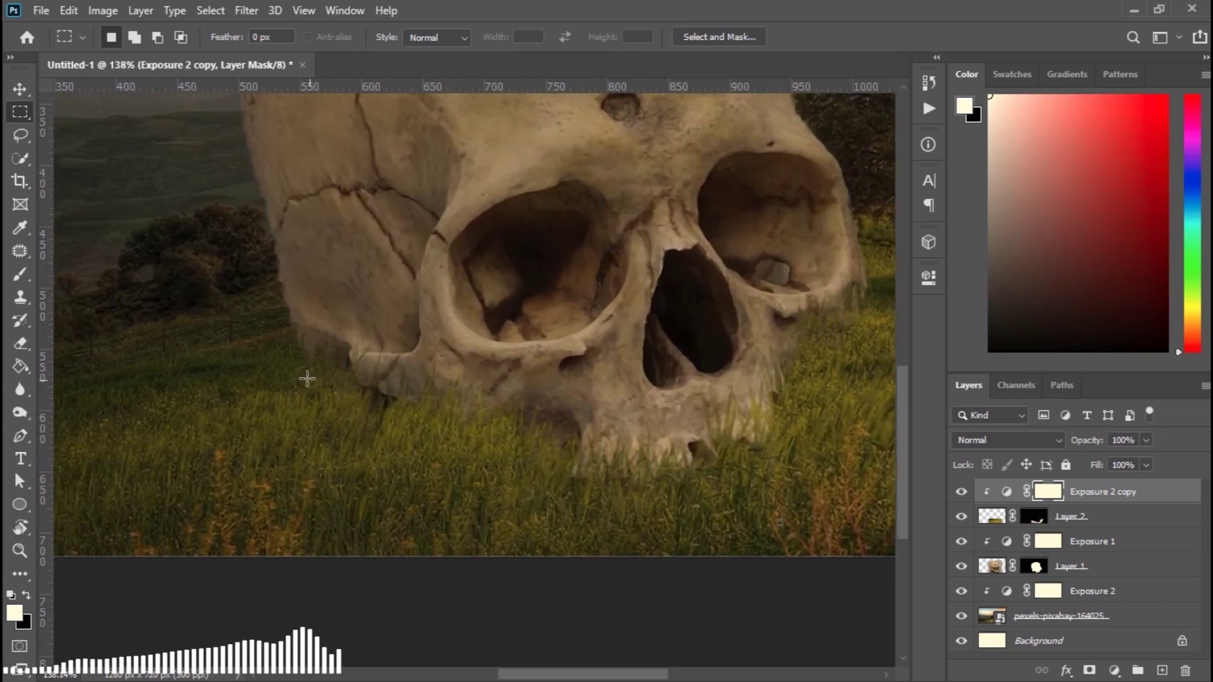
scroll(306, 379, "up", 2)
scroll(710, 433, "down", 5)
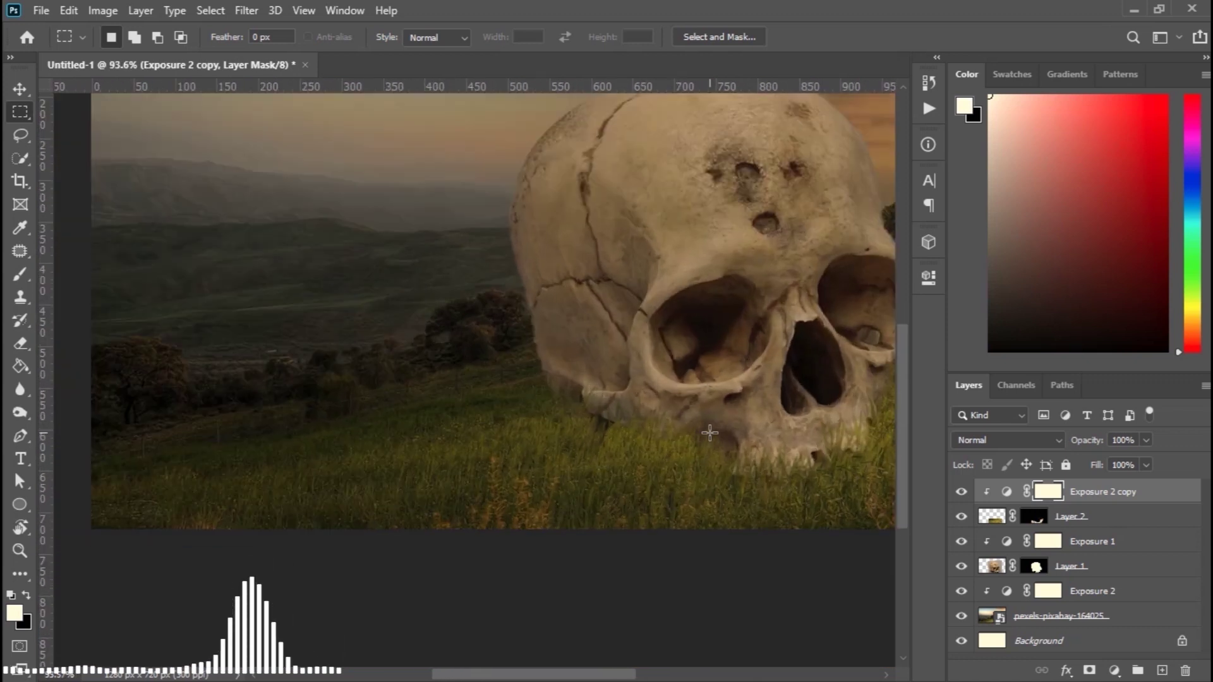
left_click_drag(663, 417, 582, 411)
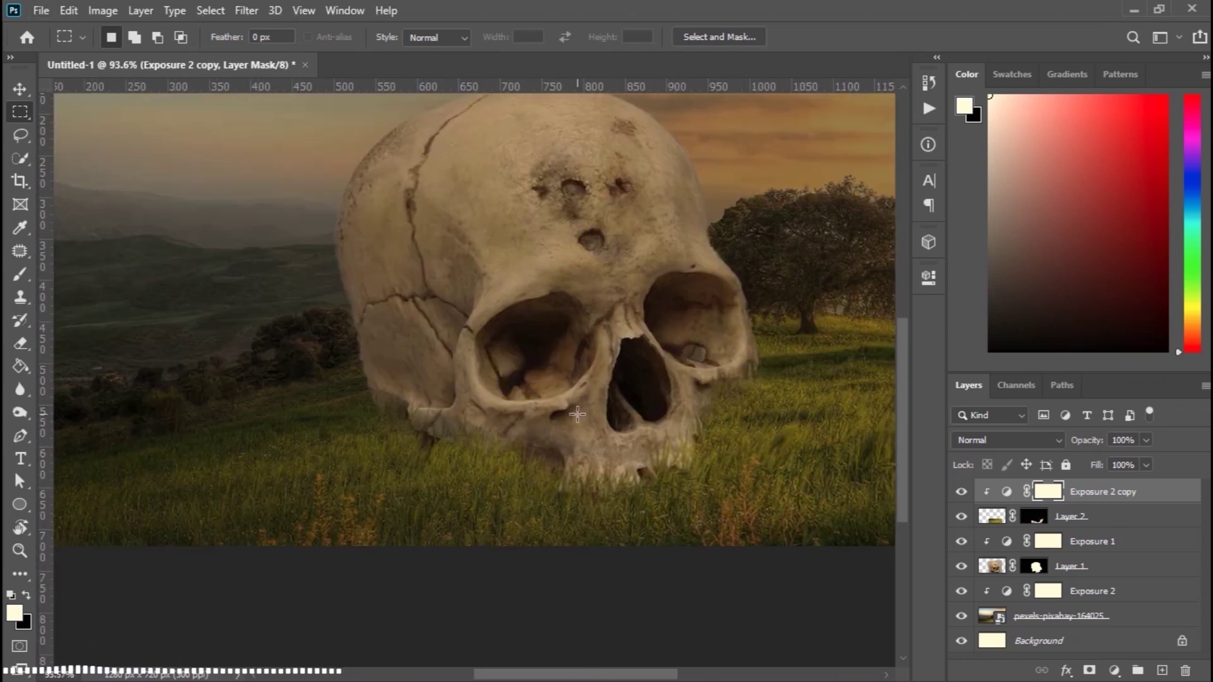
left_click(468, 269, "ctrl")
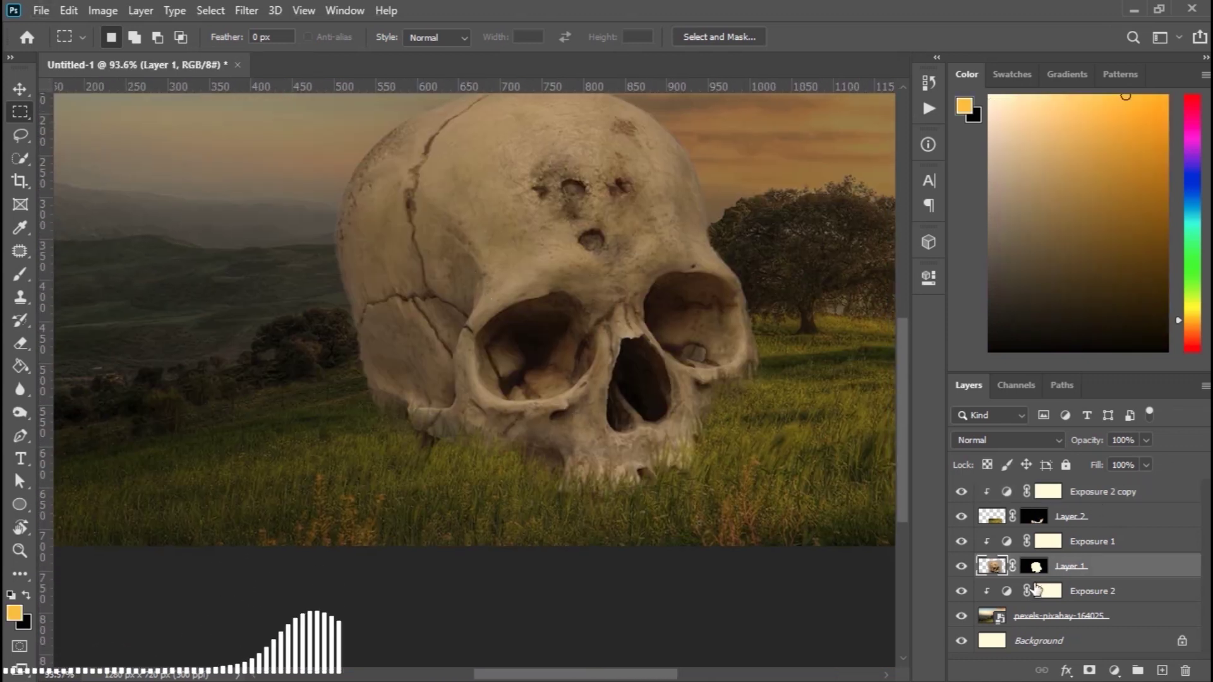
Add a clipped Curves 1 above Exposure 1 with a darkening curve, then invert its mask
left_click(1049, 543)
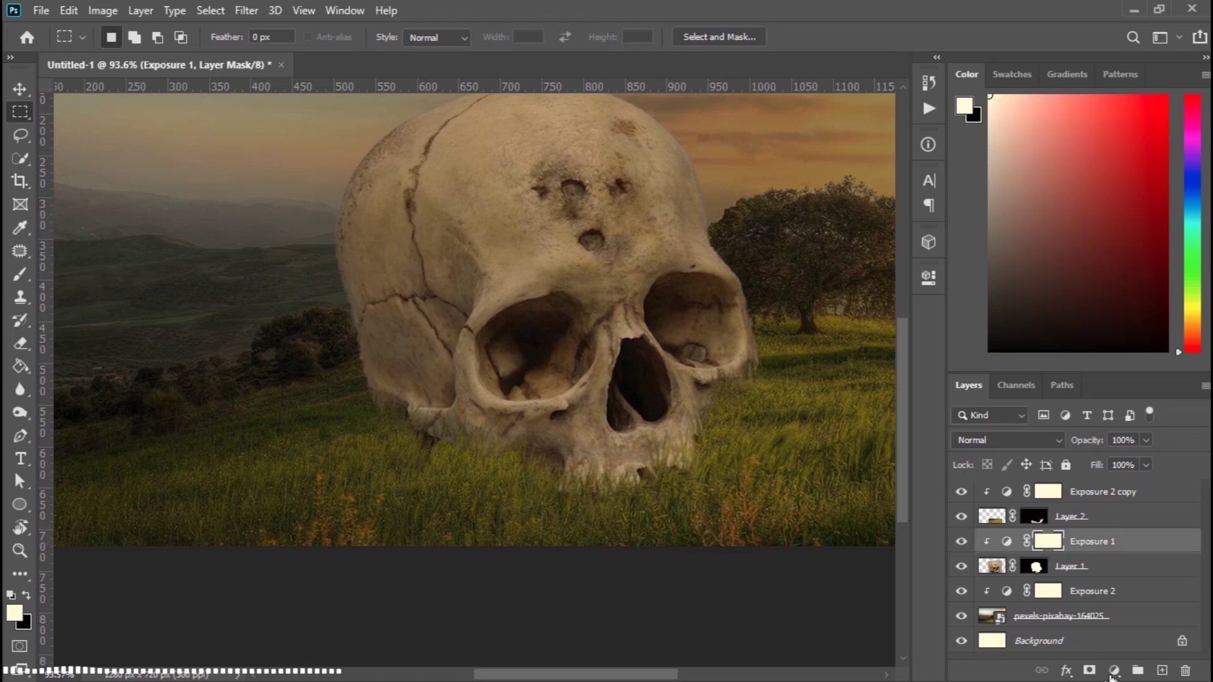
left_click(1113, 671)
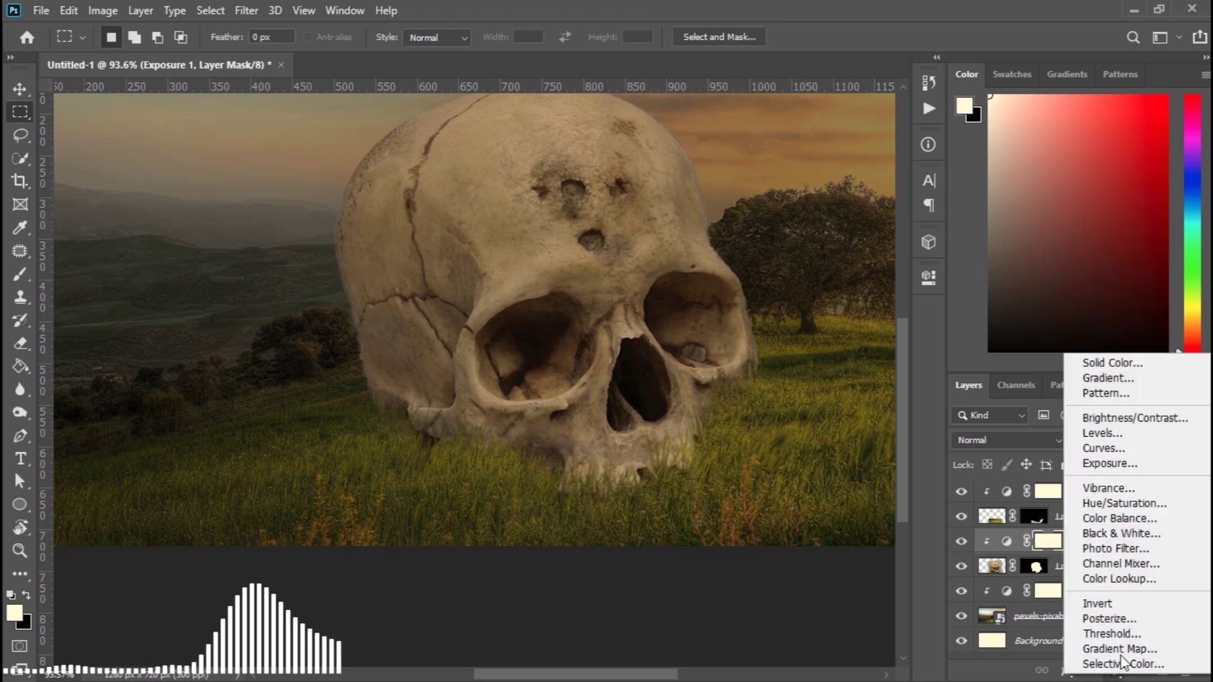
left_click(1119, 448)
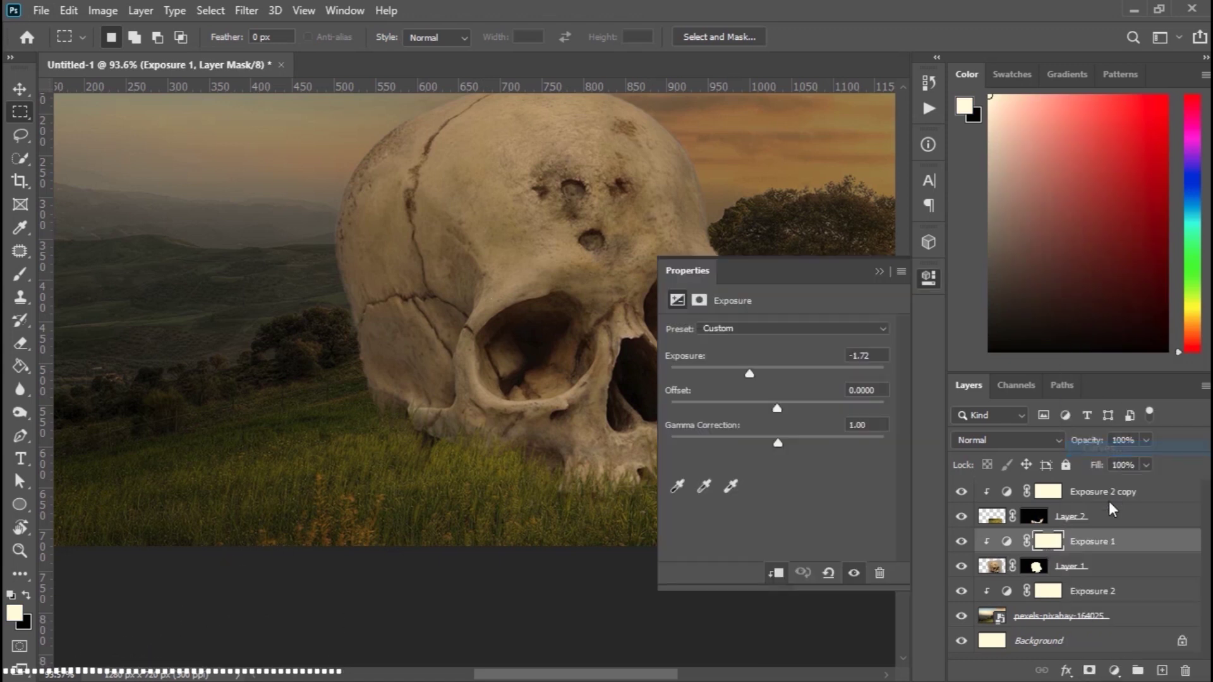
left_click(775, 575)
left_click_drag(804, 453, 821, 464)
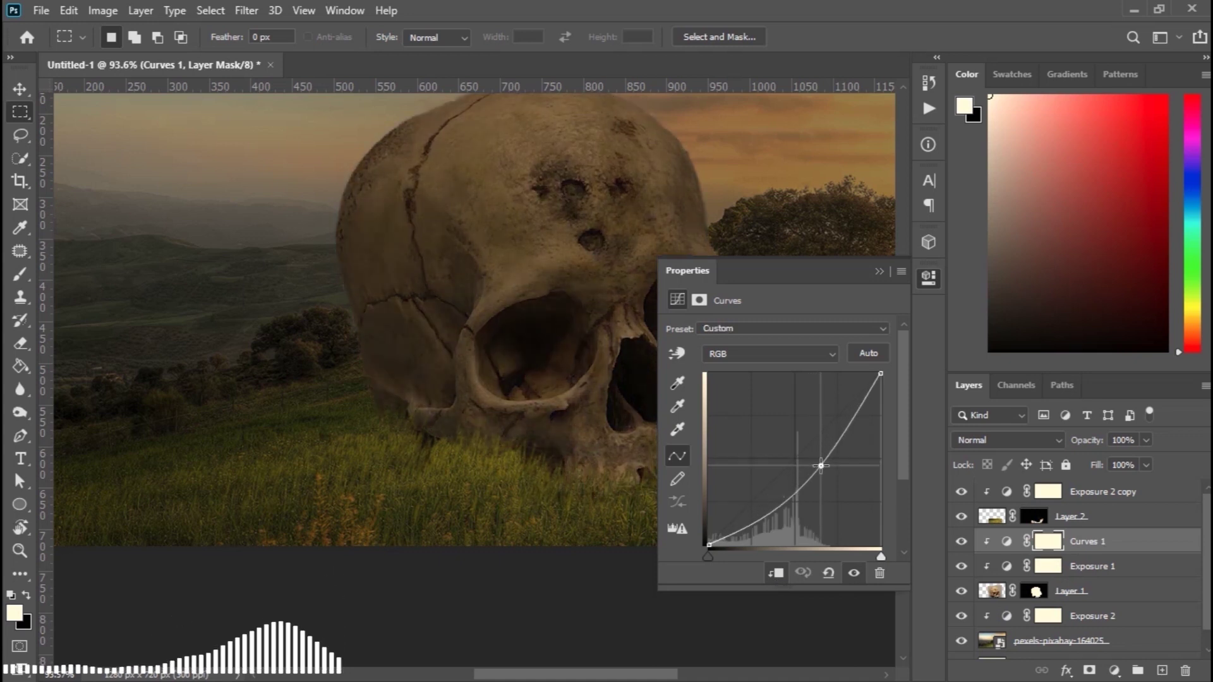
left_click(928, 278)
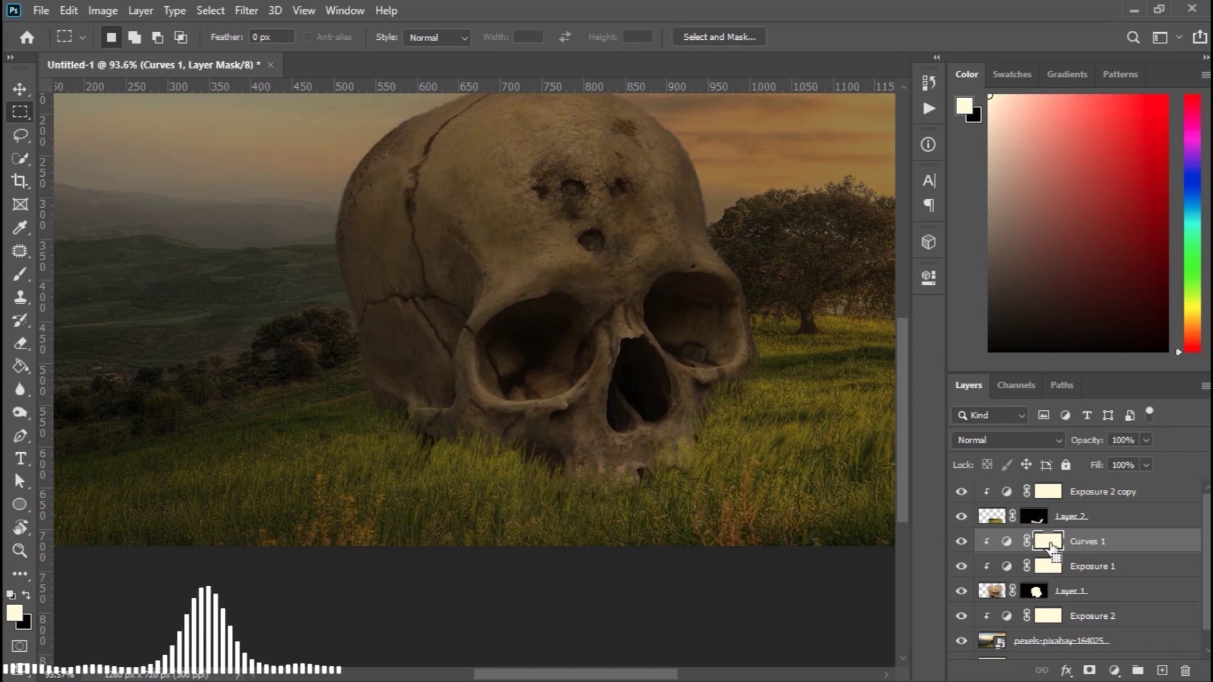
key("ctrl+i")
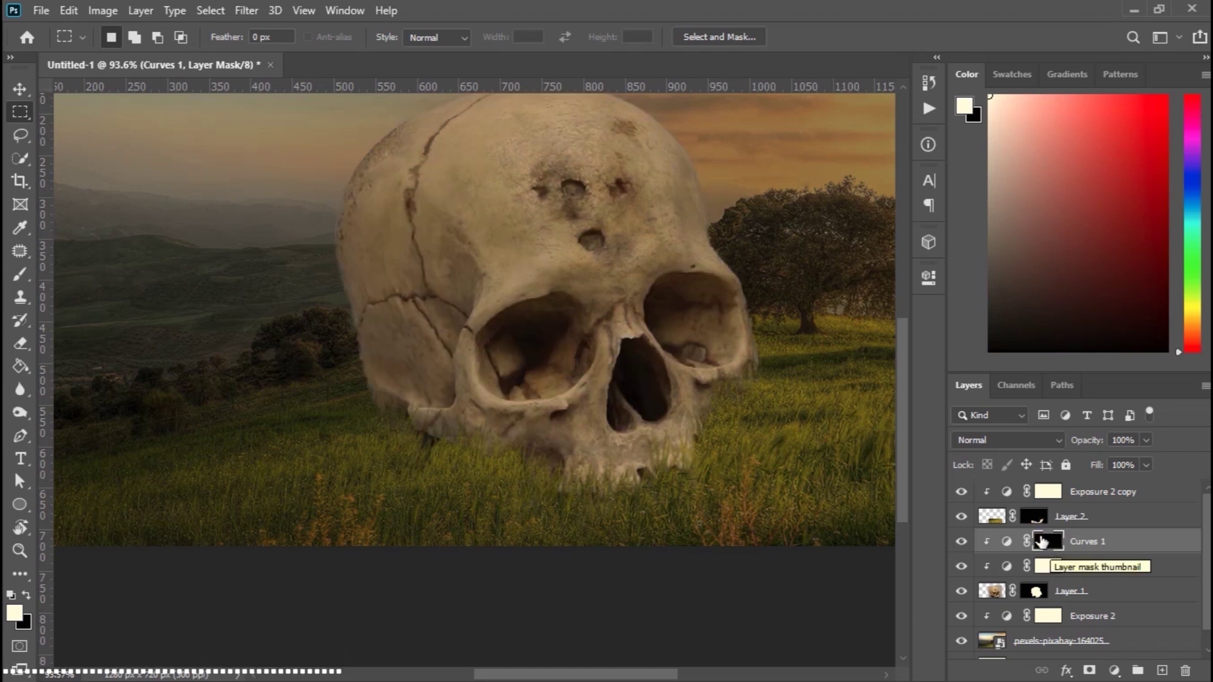
Paint soft white shadows into the Curves mask at the eye socket and along the grass line
key("b")
right_click(554, 344)
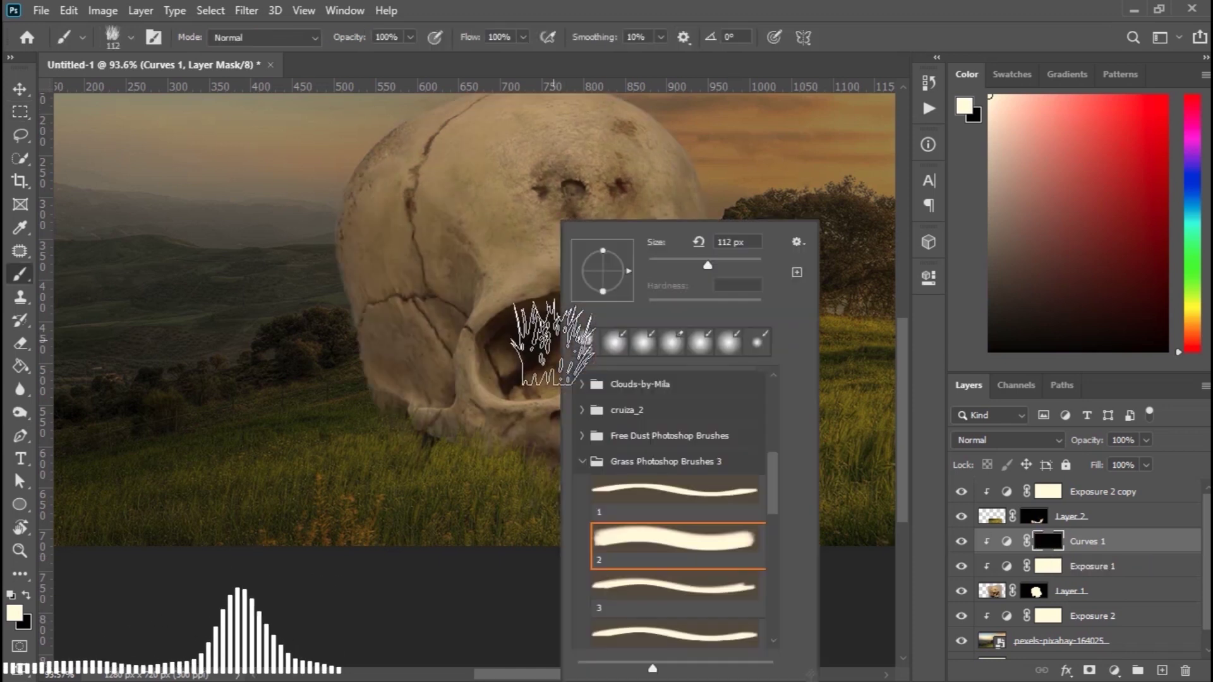
right_click(500, 358, "alt")
left_click_drag(500, 358, 495, 375)
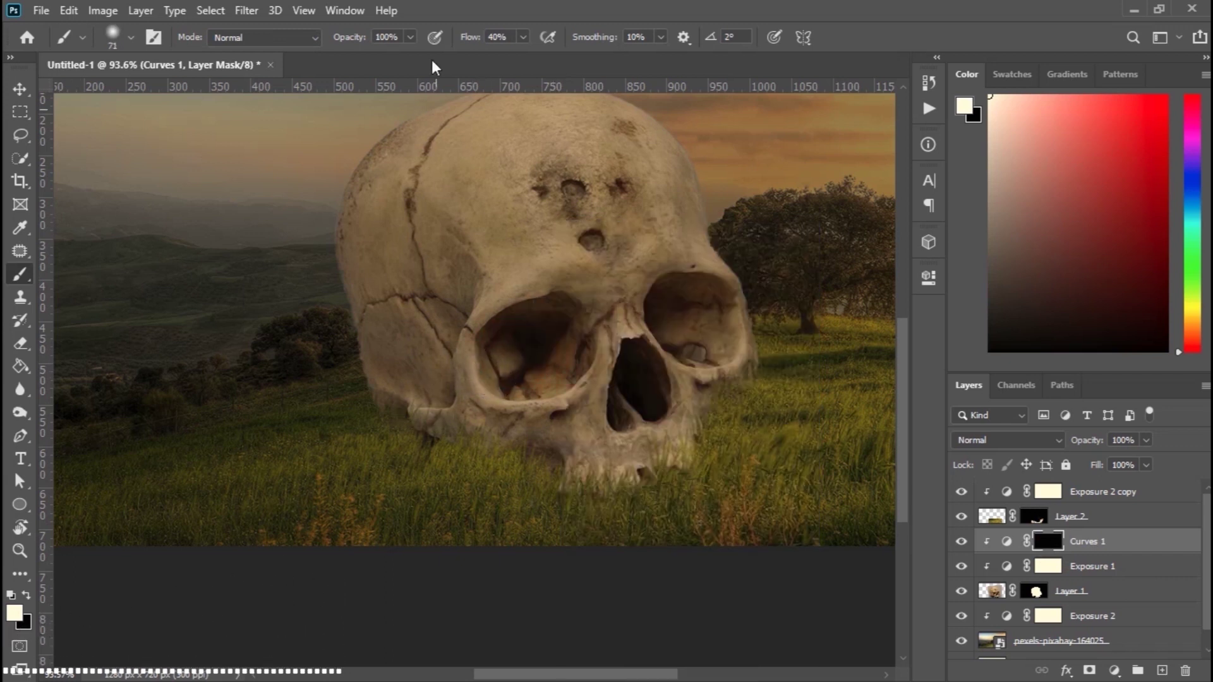
scroll(452, 428, "up", 2)
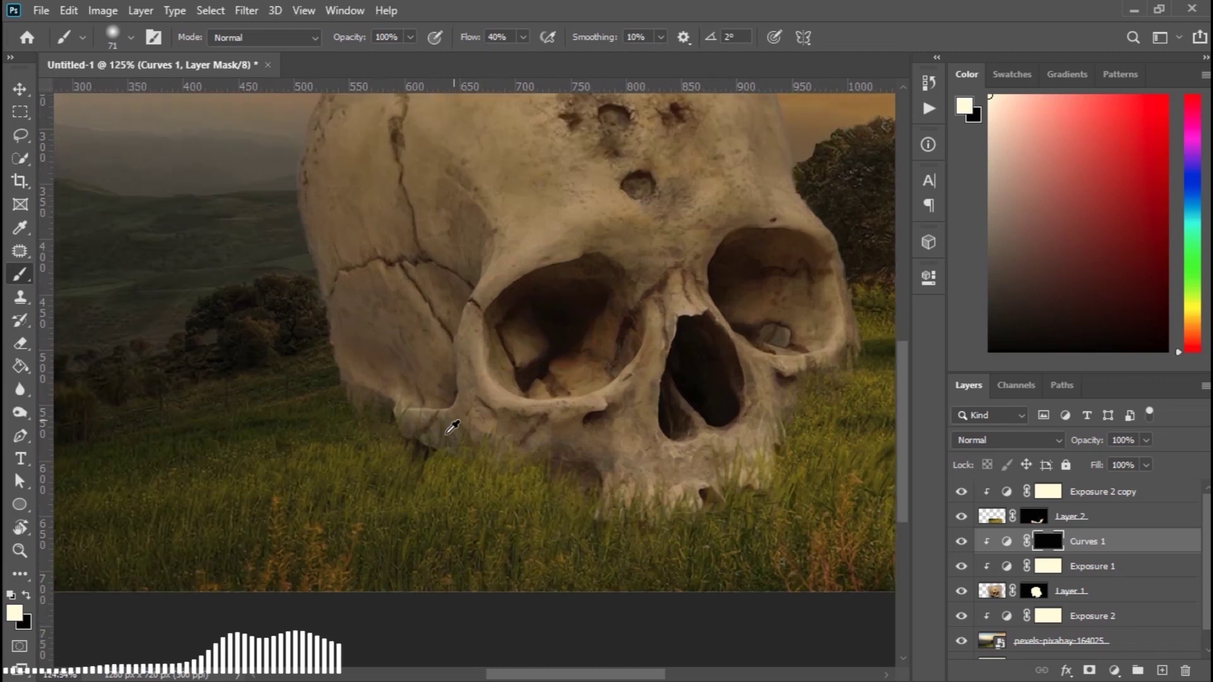
scroll(451, 428, "up", 3)
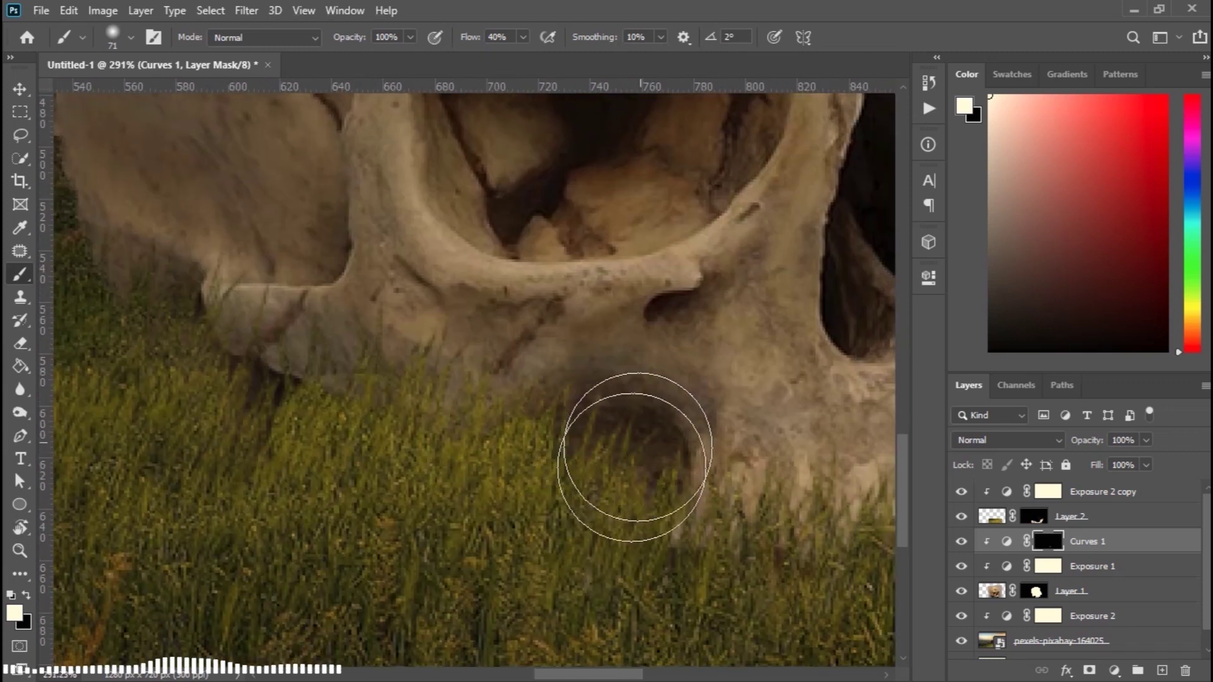
scroll(249, 385, "down", 2)
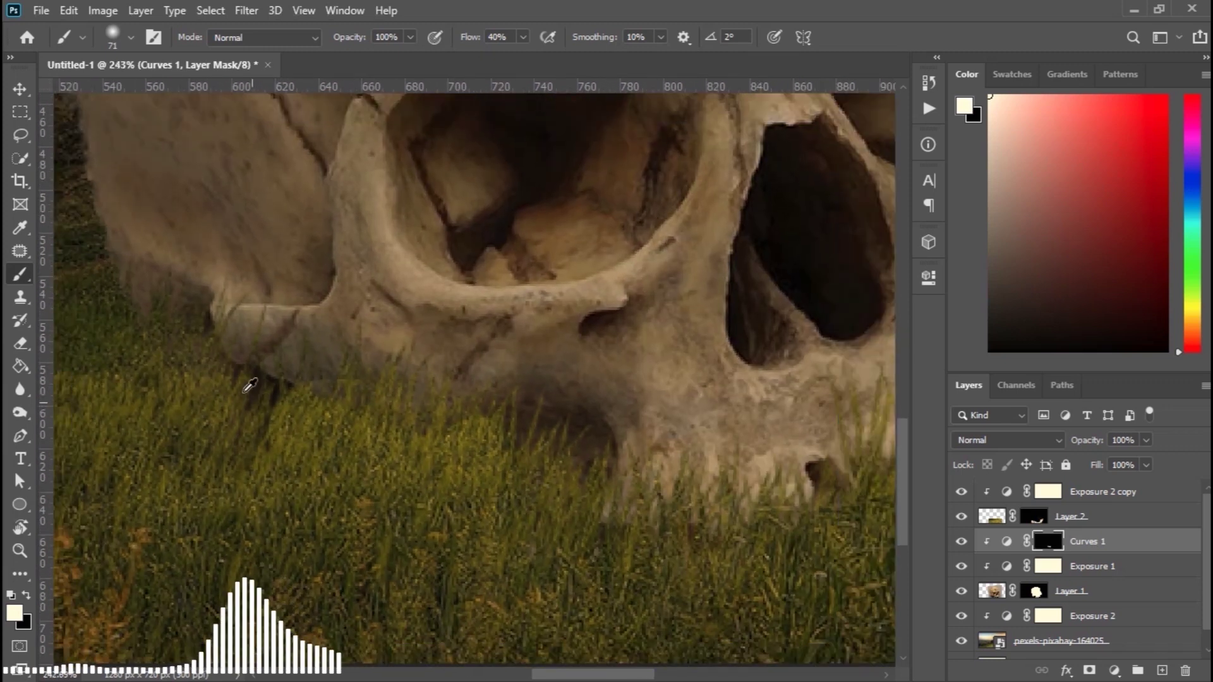
scroll(352, 385, "down", 2)
scroll(490, 426, "right", 4)
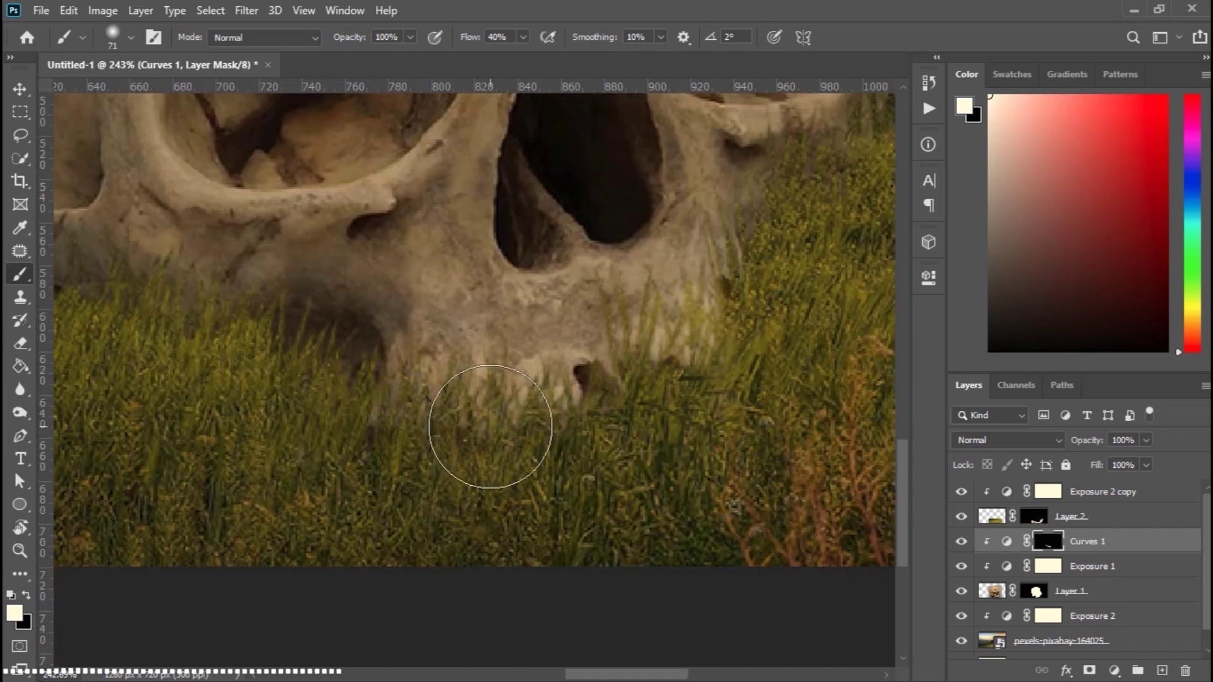
left_click_drag(489, 427, 764, 225)
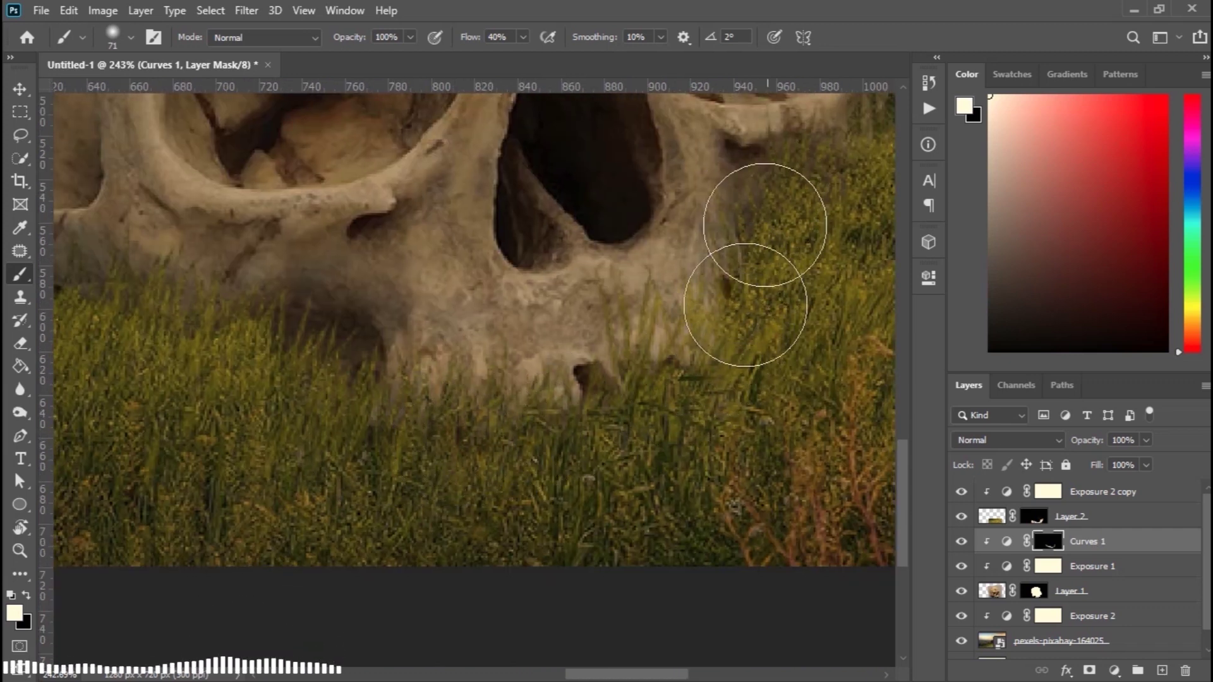
scroll(615, 374, "down", 2)
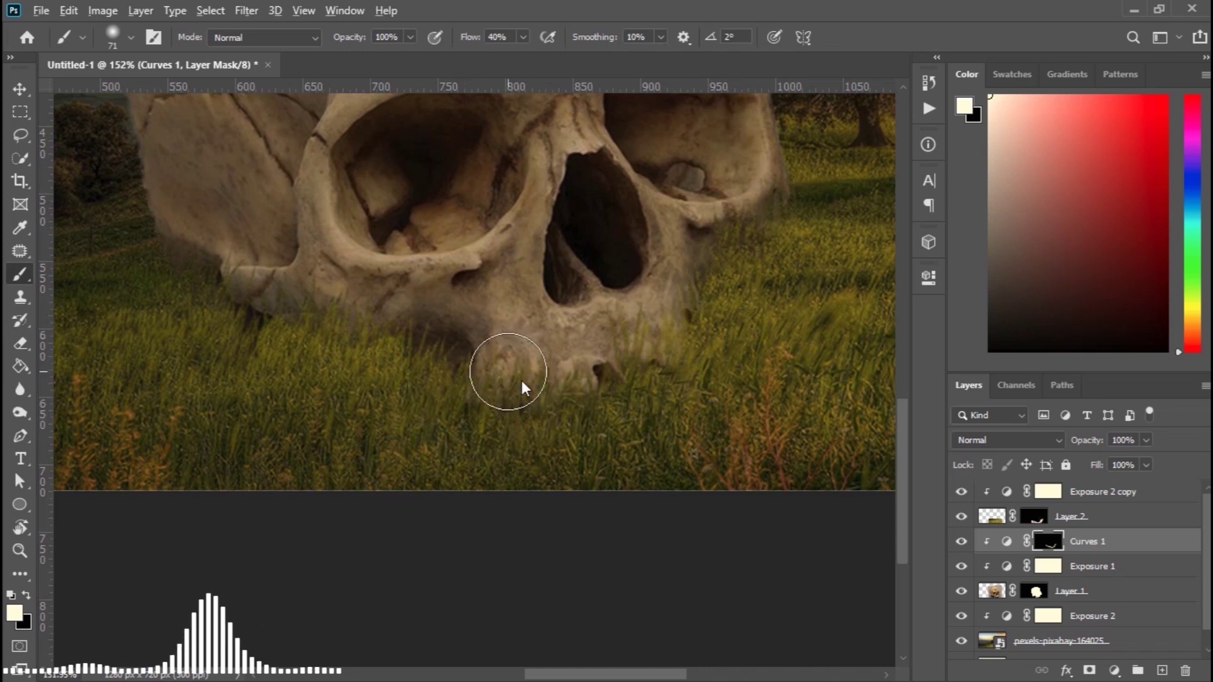
scroll(526, 393, "down", 1)
scroll(532, 403, "down", 2)
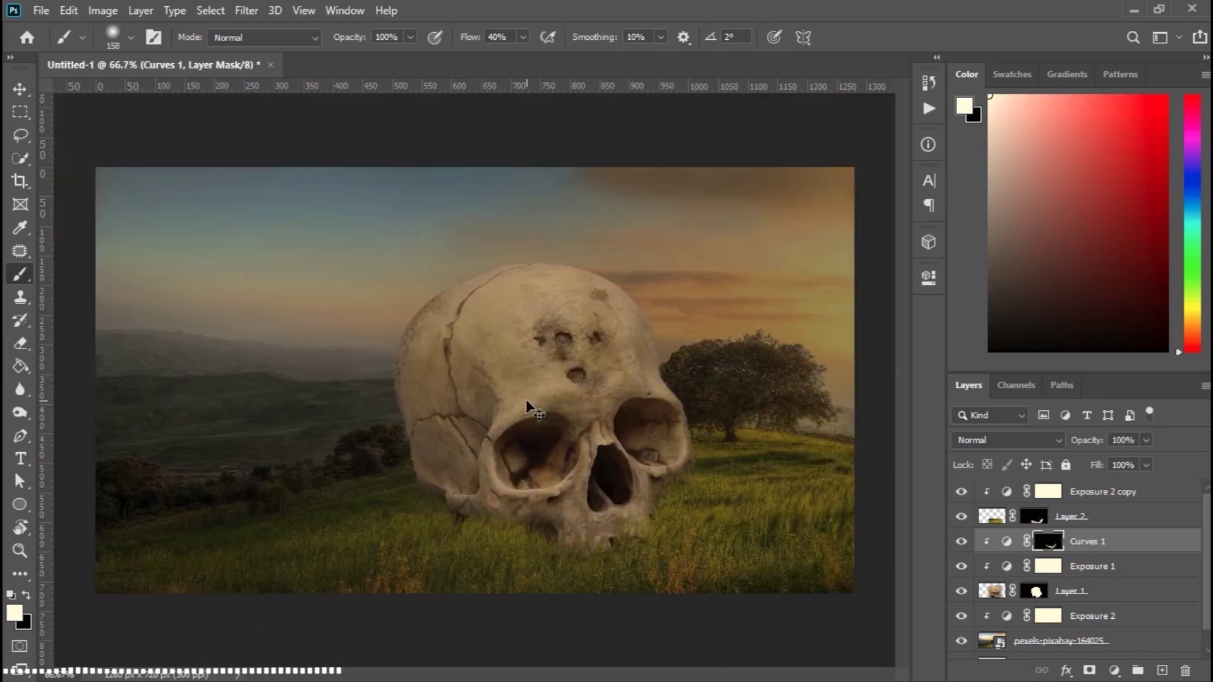
left_click(20, 111)
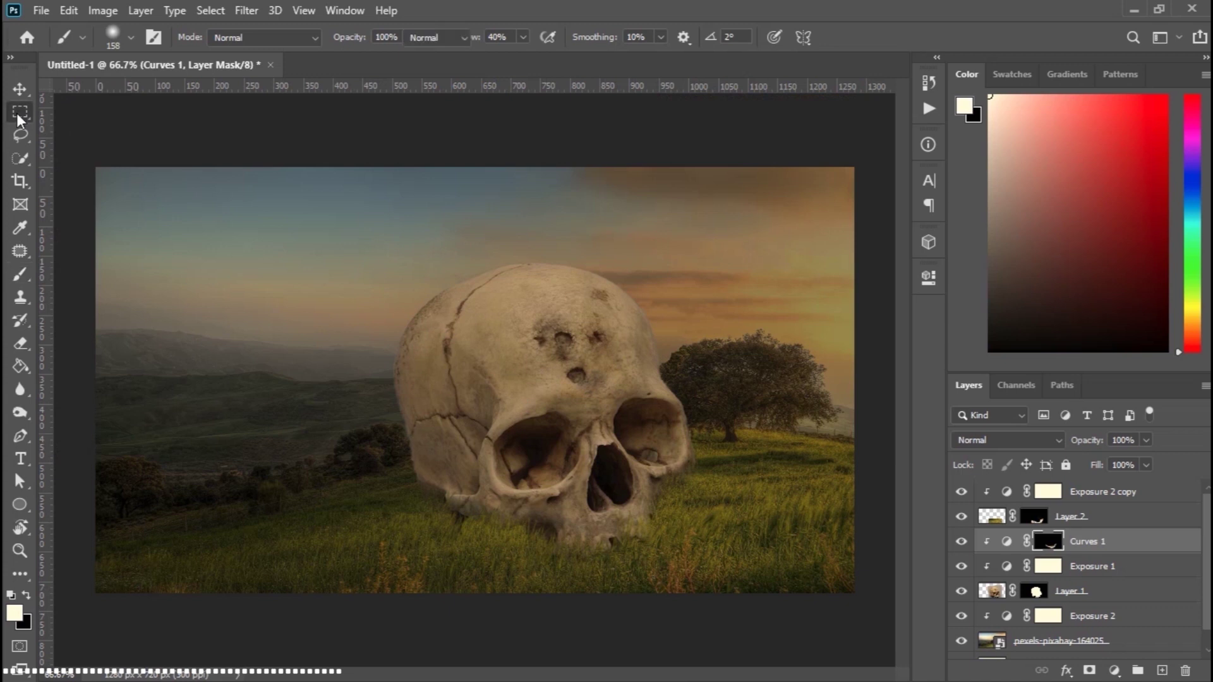